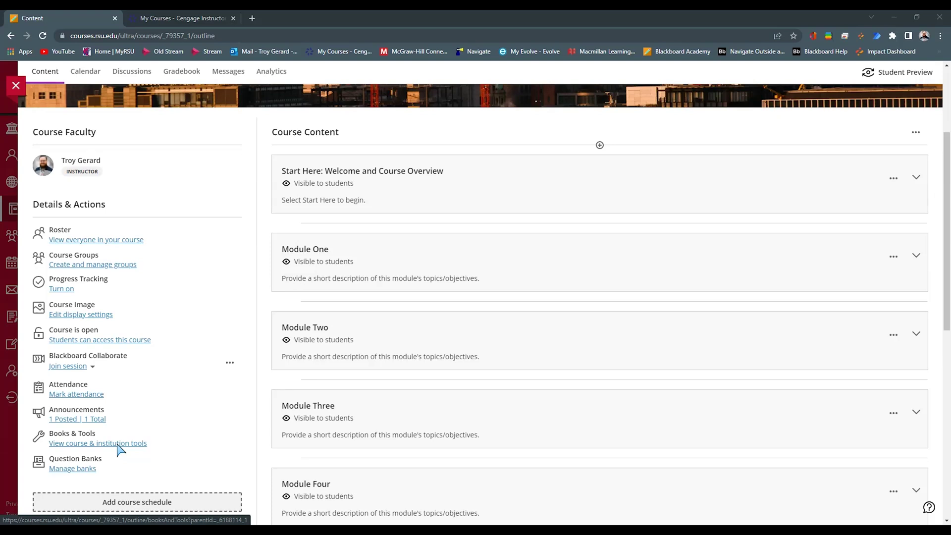
Step: Open the full course tools catalogue from the course's Books & Tools and select Cengage as the content provider
{"action": "left_click", "coordinate": [117, 443]}
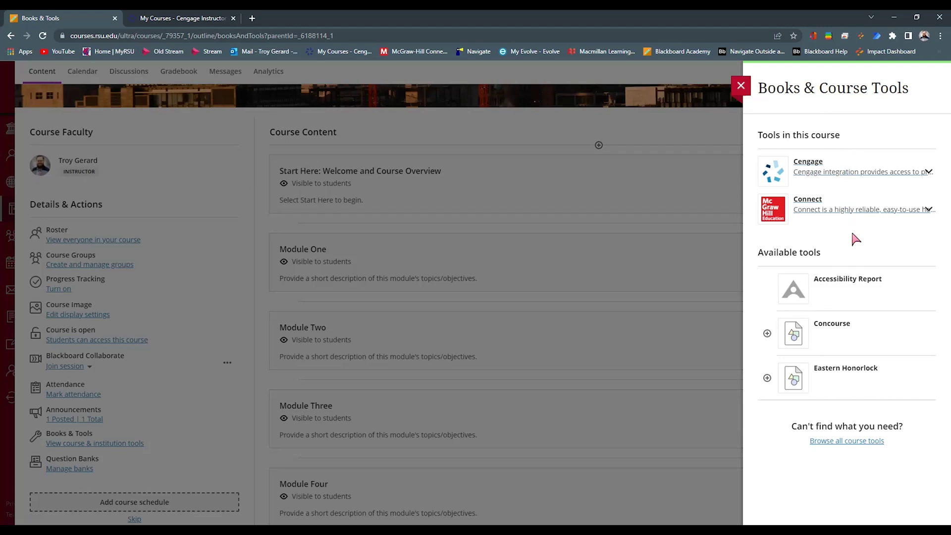
{"action": "left_click", "coordinate": [848, 441]}
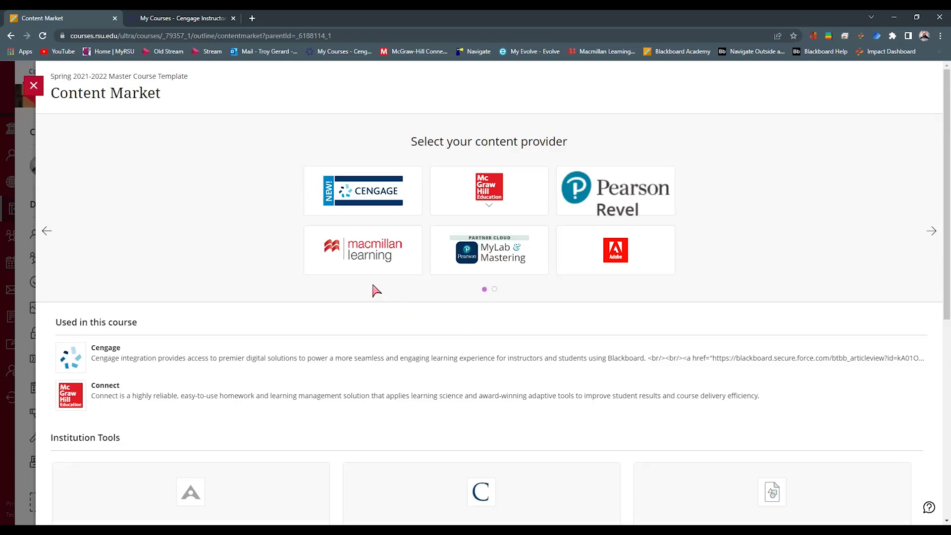
{"action": "left_click", "coordinate": [393, 198]}
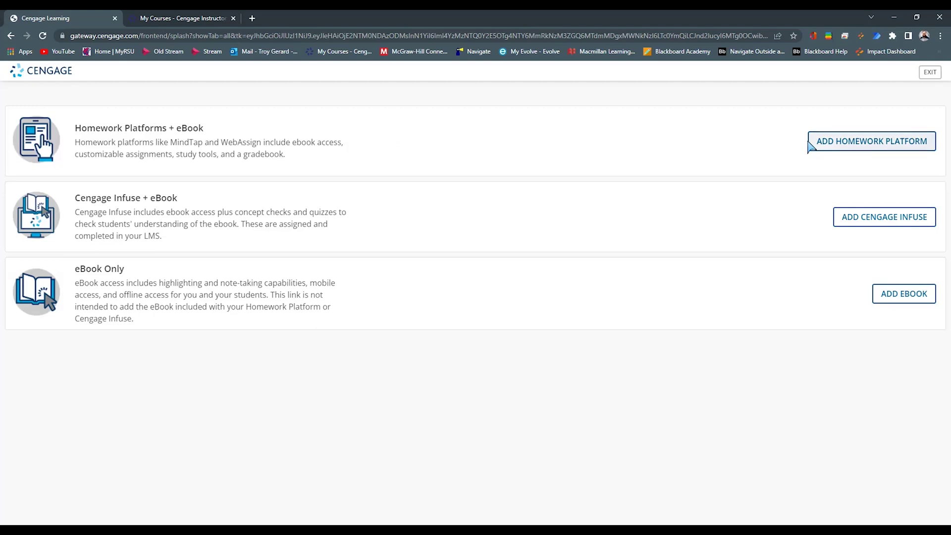
Step: Switch to the Cengage Instructor Center and review My Courses, expanding Fundamentals of Financial Management to examine its section
{"action": "left_click", "coordinate": [209, 19]}
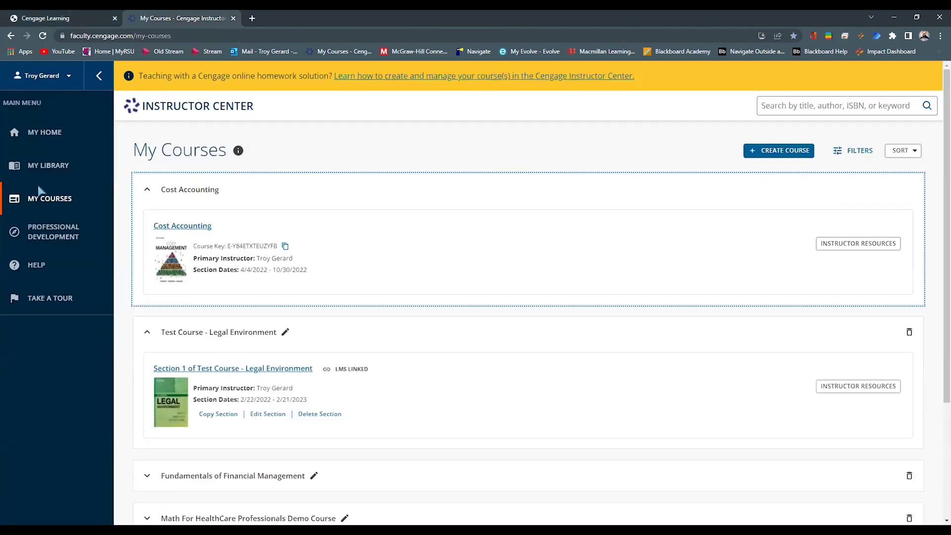
{"action": "scroll", "coordinate": [297, 215], "scroll_direction": "down", "scroll_amount": 2}
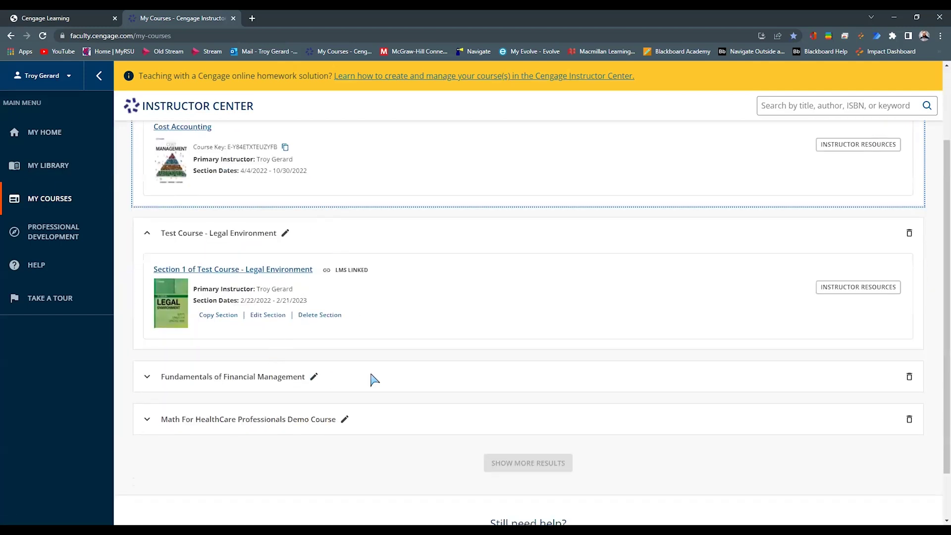
{"action": "left_click", "coordinate": [372, 379]}
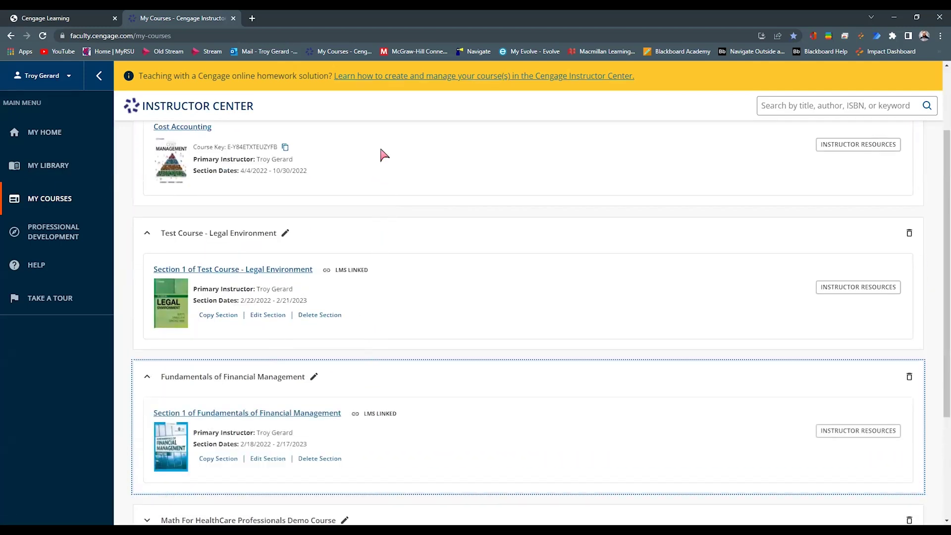
{"action": "scroll", "coordinate": [384, 155], "scroll_direction": "up", "scroll_amount": 1}
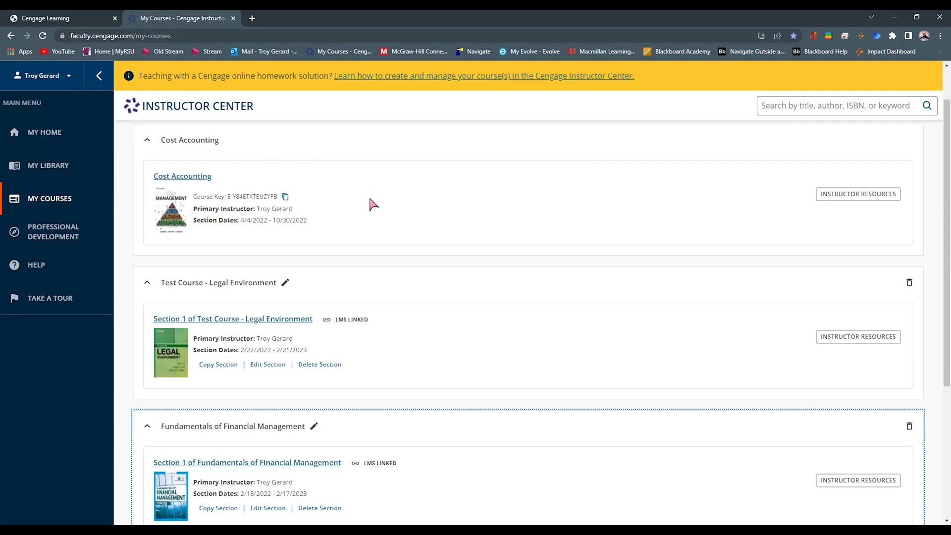
{"action": "scroll", "coordinate": [373, 208], "scroll_direction": "down", "scroll_amount": 3}
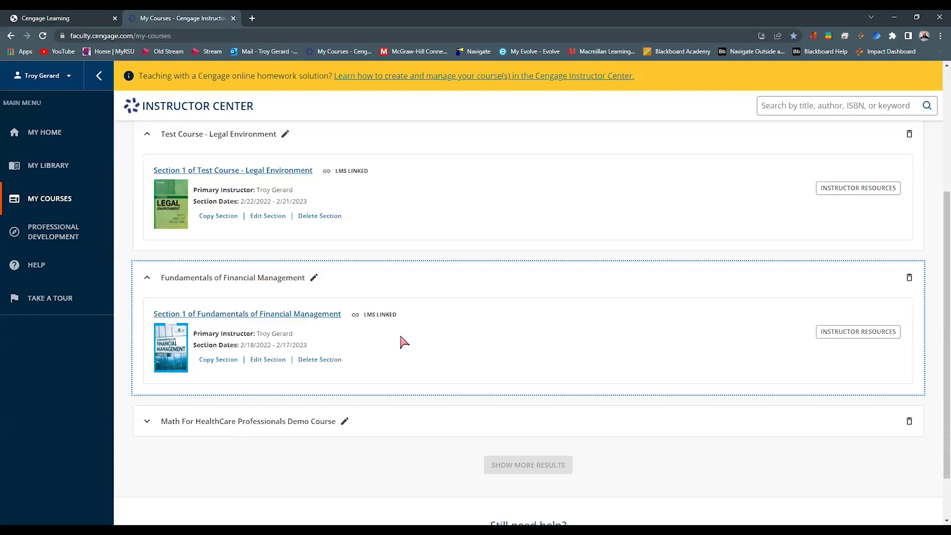
{"action": "scroll", "coordinate": [402, 340], "scroll_direction": "up", "scroll_amount": 4}
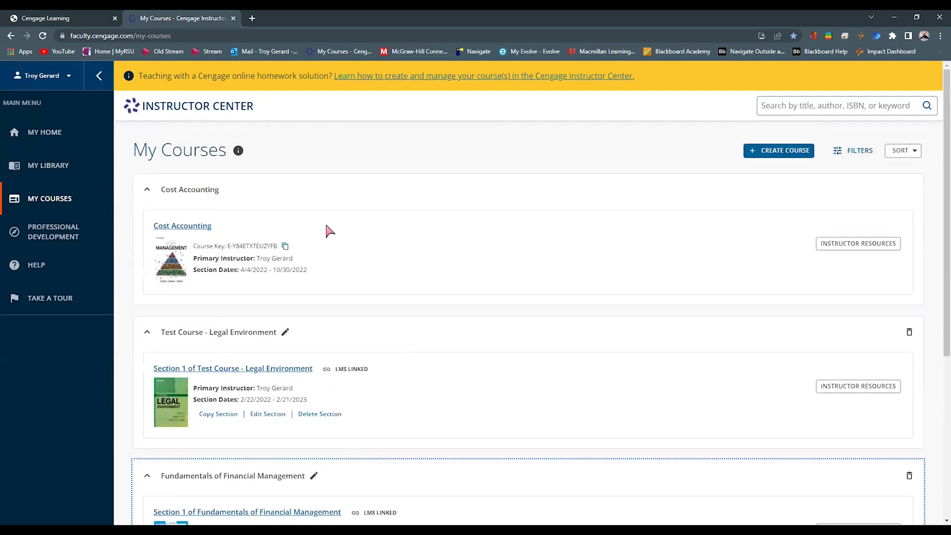
{"action": "scroll", "coordinate": [276, 159], "scroll_direction": "down", "scroll_amount": 1}
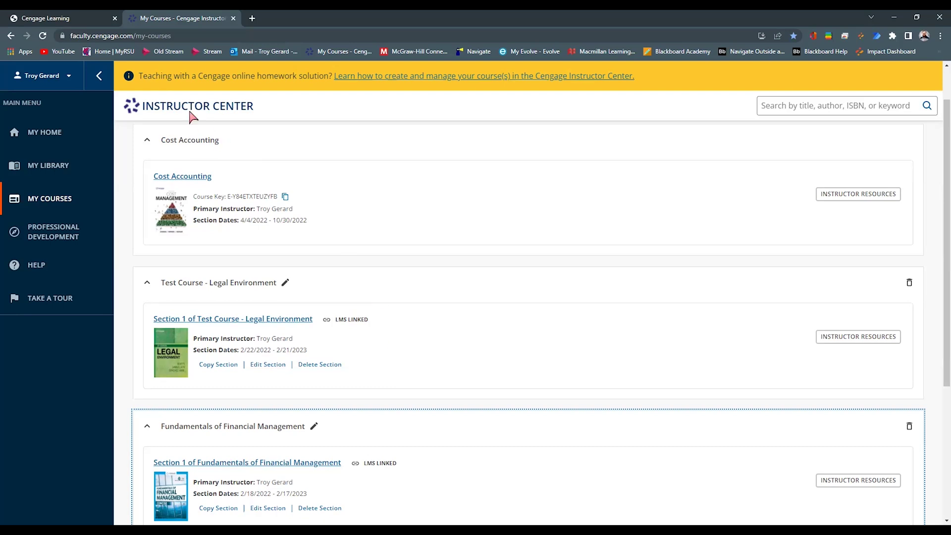
Step: Return to the Cengage content options, choose to add a homework platform and browse the titles available to the institution
{"action": "left_click", "coordinate": [88, 18]}
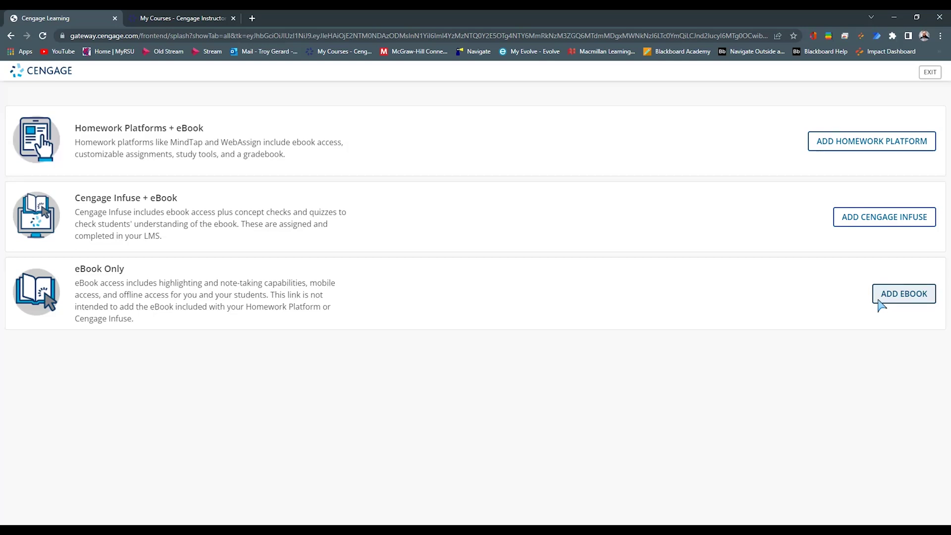
{"action": "left_click", "coordinate": [831, 150]}
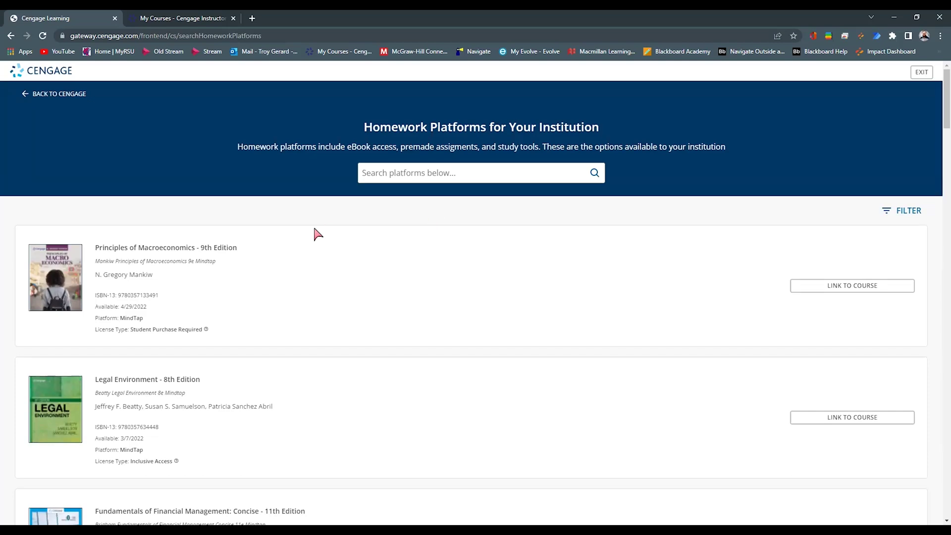
{"action": "scroll", "coordinate": [315, 232], "scroll_direction": "down", "scroll_amount": 4}
{"action": "scroll", "coordinate": [381, 268], "scroll_direction": "down", "scroll_amount": 6}
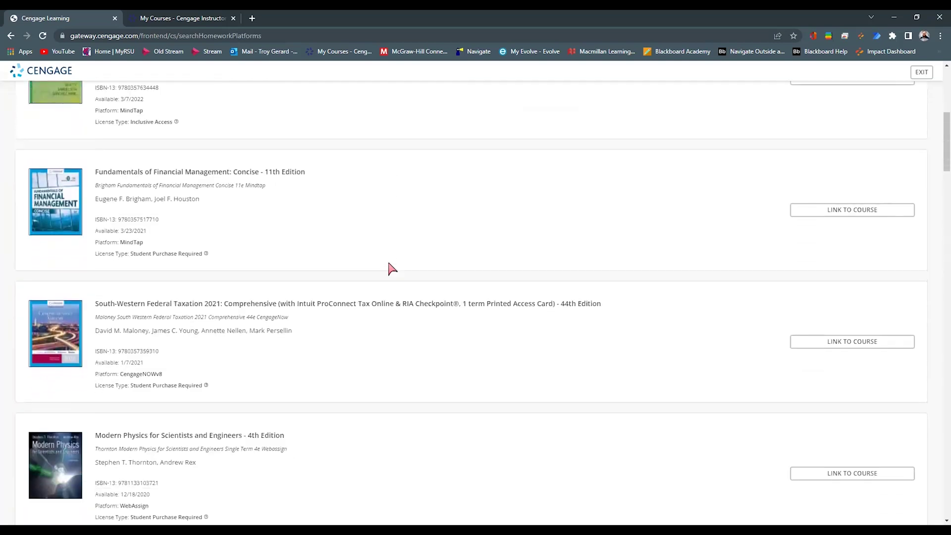
{"action": "scroll", "coordinate": [348, 308], "scroll_direction": "down", "scroll_amount": 5}
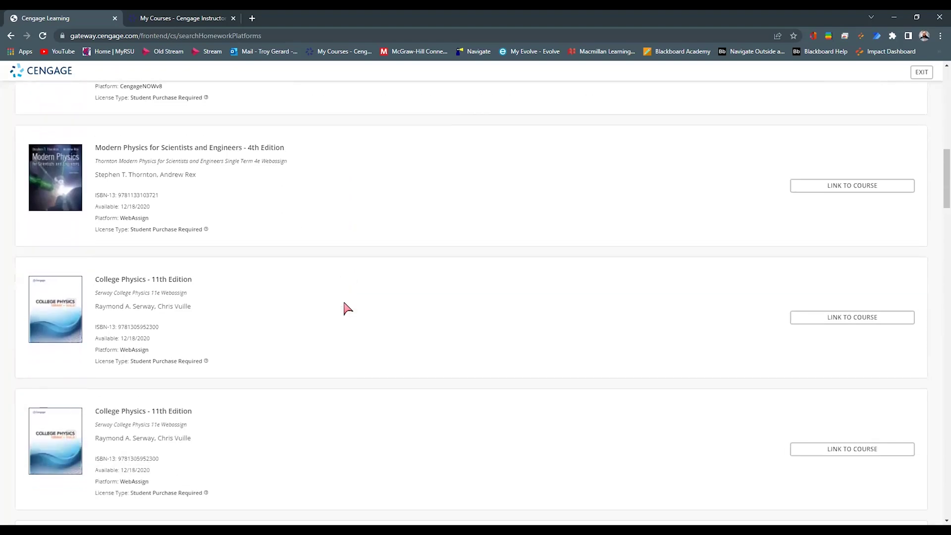
{"action": "scroll", "coordinate": [347, 308], "scroll_direction": "down", "scroll_amount": 3}
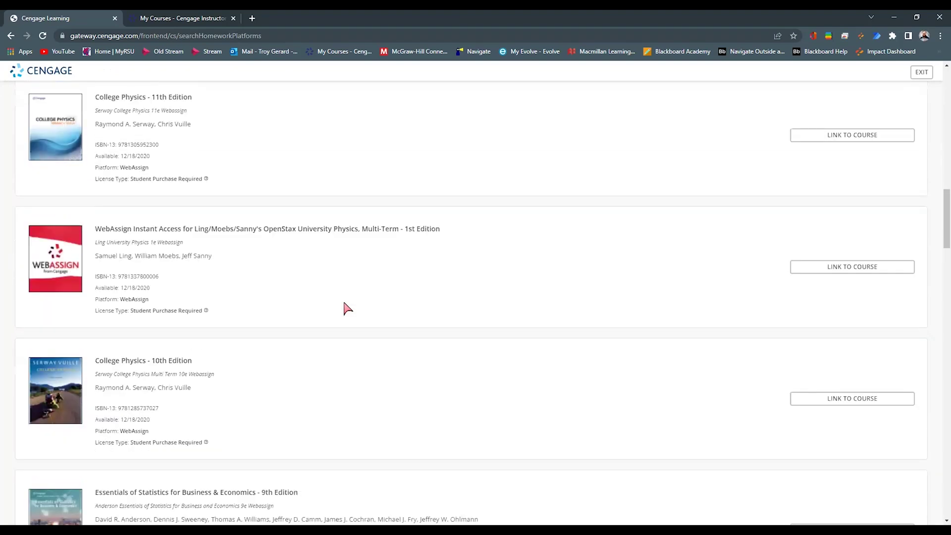
{"action": "scroll", "coordinate": [348, 308], "scroll_direction": "up", "scroll_amount": 6}
{"action": "scroll", "coordinate": [424, 308], "scroll_direction": "up", "scroll_amount": 13}
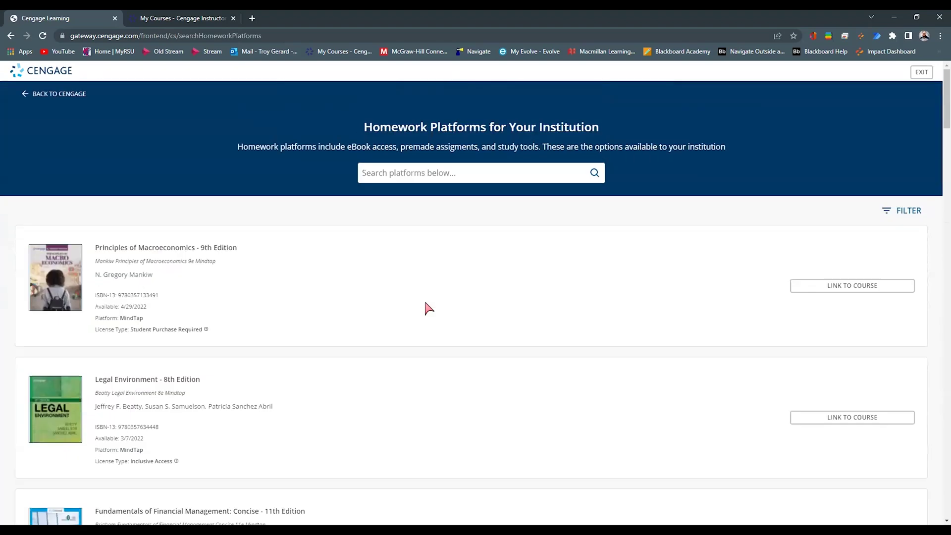
Step: Search the homework platforms for biology and clear the search
{"action": "left_click", "coordinate": [470, 172]}
{"action": "type", "text": "biology"}
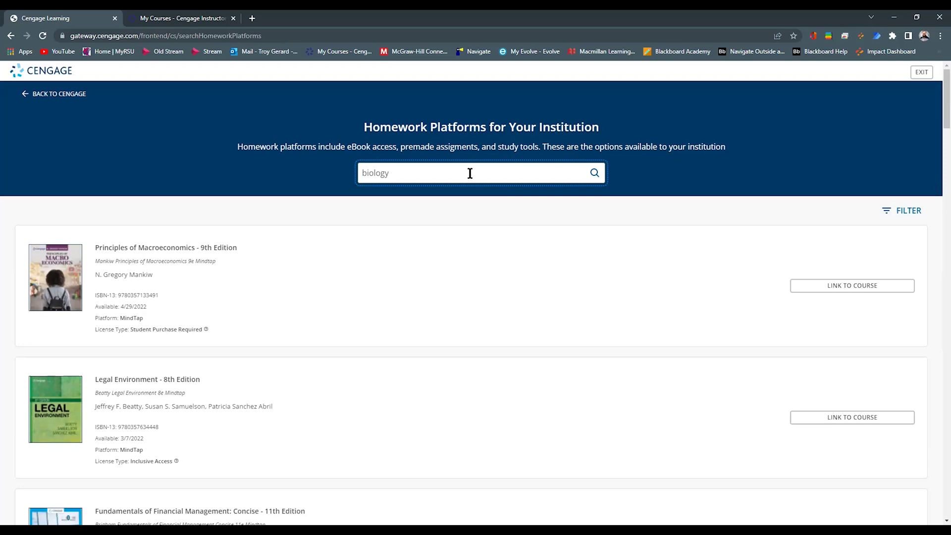
{"action": "key", "text": "Return"}
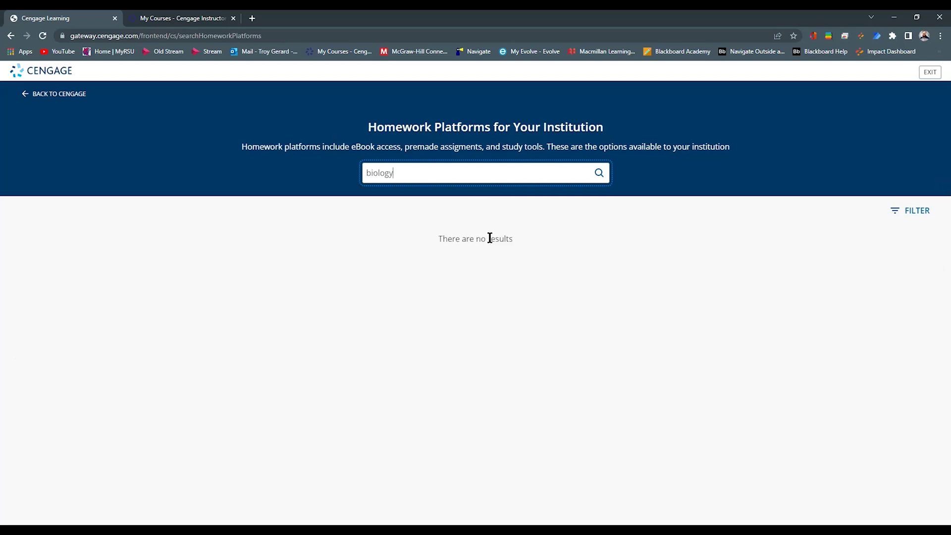
{"action": "left_click_drag", "start_coordinate": [488, 174], "coordinate": [291, 180]}
{"action": "key", "text": "BackSpace"}
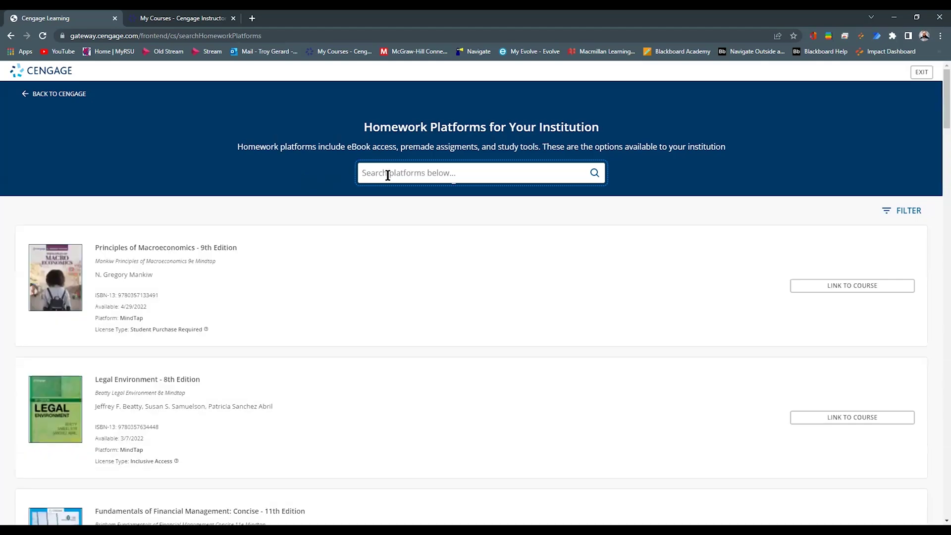
Step: Link Fundamentals of Financial Management: Concise - 11th Edition to the course, choosing to copy the existing Section 1 of Fundamentals of Financial Management
{"action": "scroll", "coordinate": [375, 244], "scroll_direction": "down", "scroll_amount": 3}
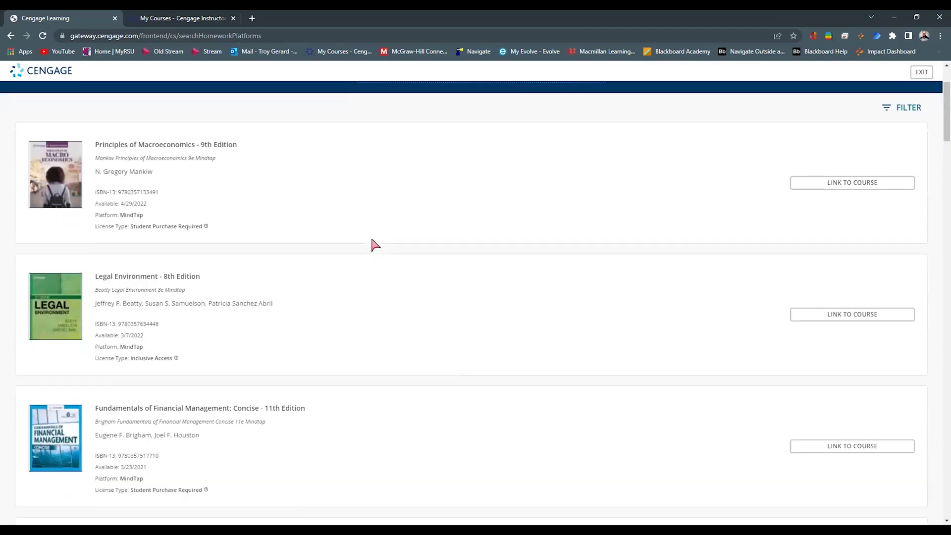
{"action": "scroll", "coordinate": [269, 276], "scroll_direction": "down", "scroll_amount": 1}
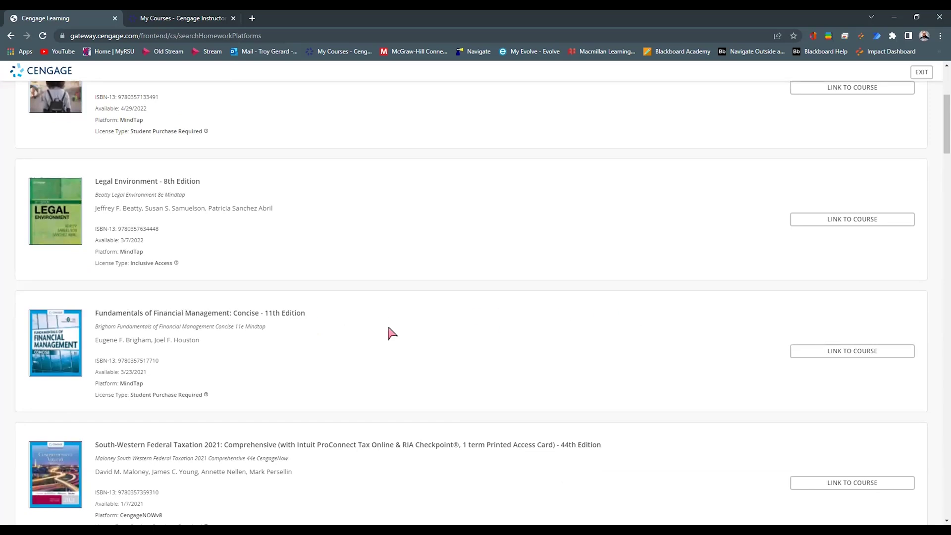
{"action": "scroll", "coordinate": [446, 356], "scroll_direction": "up", "scroll_amount": 1}
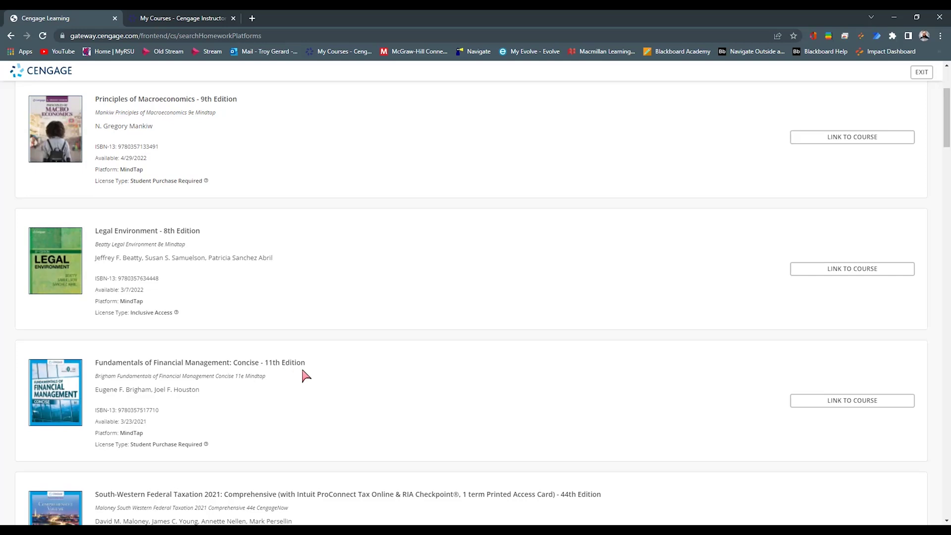
{"action": "left_click", "coordinate": [809, 402]}
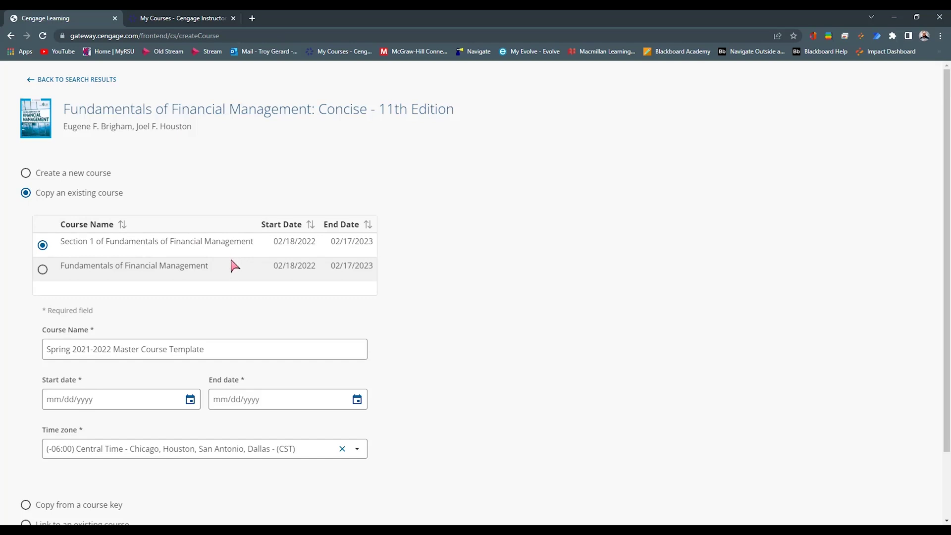
Step: Name the copied course "Fall 2022 Fundamentals of Financial Management", reusing the title text from the existing section
{"action": "scroll", "coordinate": [219, 286], "scroll_direction": "down", "scroll_amount": 2}
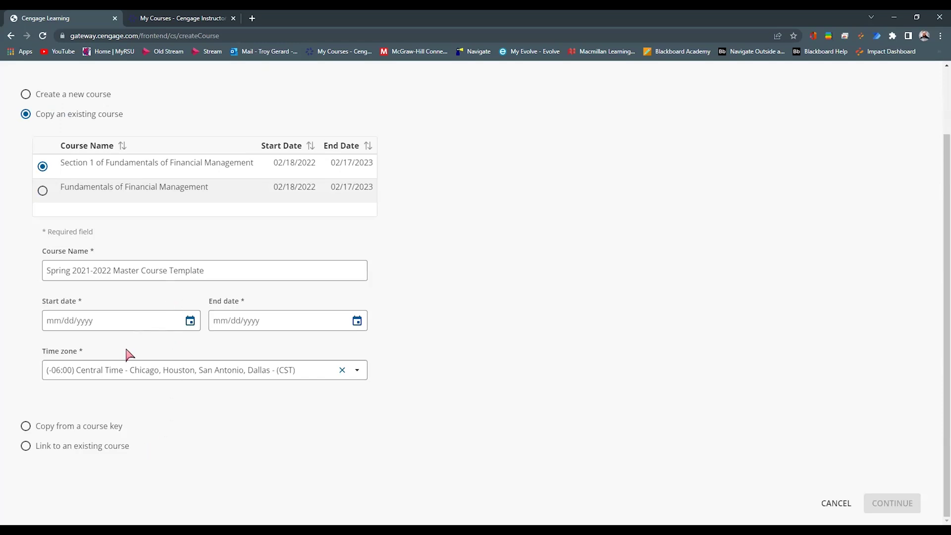
{"action": "scroll", "coordinate": [149, 405], "scroll_direction": "up", "scroll_amount": 2}
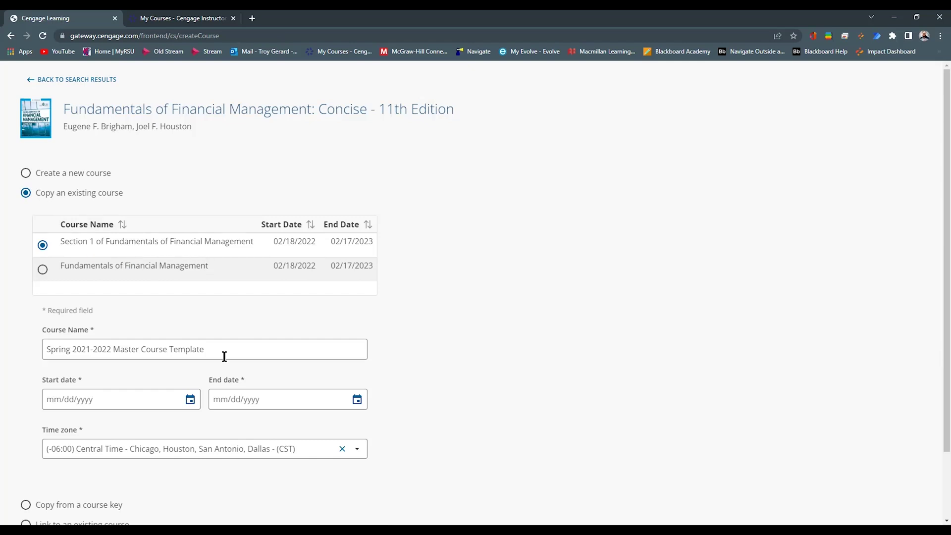
{"action": "left_click_drag", "start_coordinate": [227, 349], "coordinate": [0, 349]}
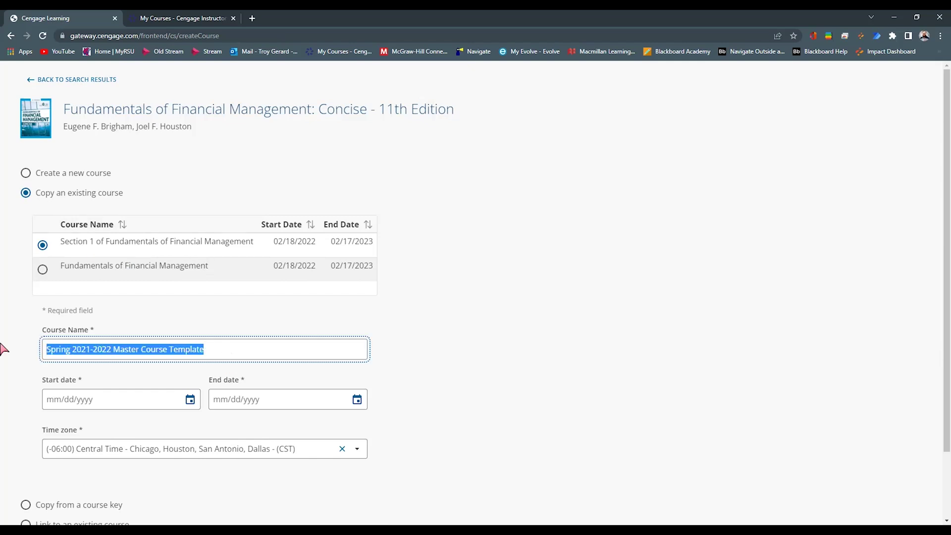
{"action": "type", "text": "Fall"}
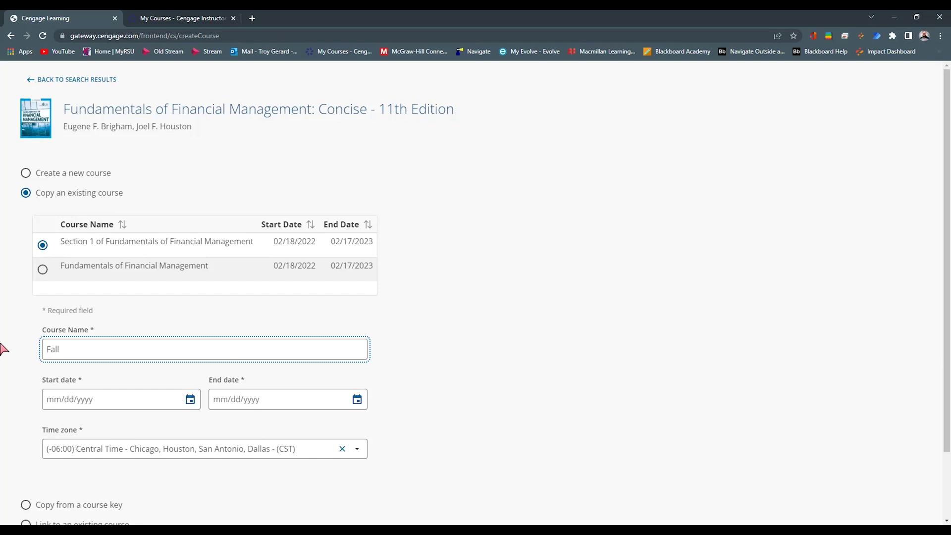
{"action": "type", "text": " 2022"}
{"action": "left_click", "coordinate": [3, 349]}
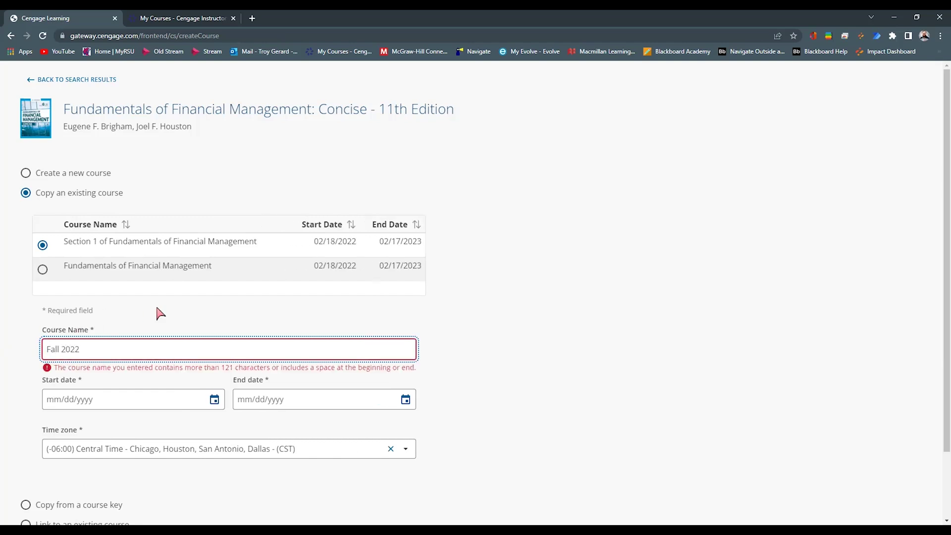
{"action": "left_click_drag", "start_coordinate": [256, 243], "coordinate": [109, 243]}
{"action": "key", "text": "ctrl+c"}
{"action": "left_click", "coordinate": [138, 343]}
{"action": "key", "text": "ctrl+v"}
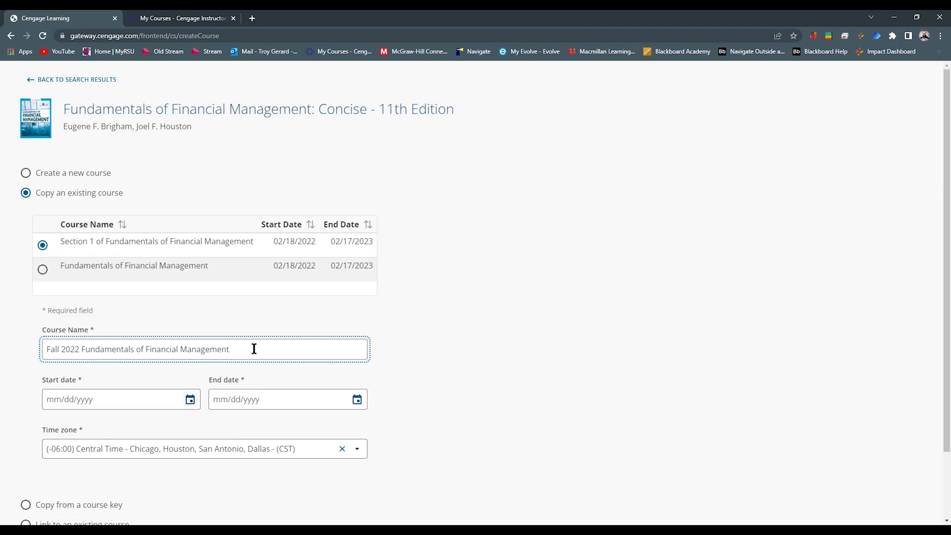
Step: Pick 08/15/2022 as the copied course's start date and change it to 08/12/2022
{"action": "left_click", "coordinate": [190, 401]}
{"action": "scroll", "coordinate": [198, 416], "scroll_direction": "down", "scroll_amount": 1}
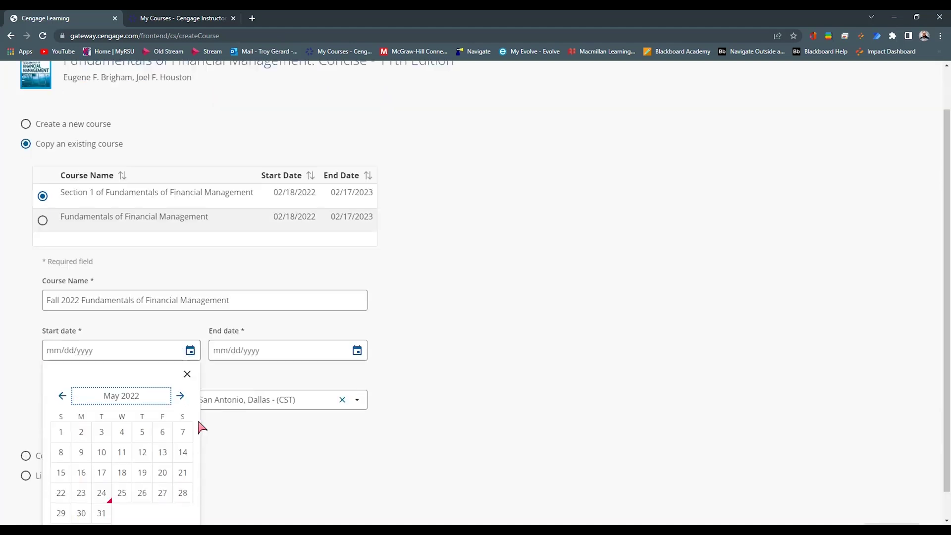
{"action": "left_click", "coordinate": [181, 396]}
{"action": "left_click", "coordinate": [180, 395]}
{"action": "left_click", "coordinate": [180, 395]}
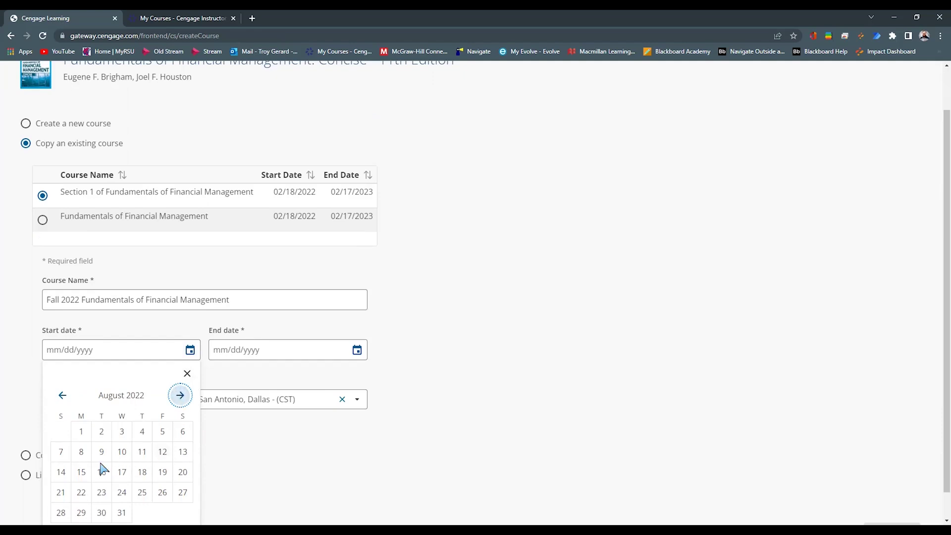
{"action": "left_click", "coordinate": [82, 473]}
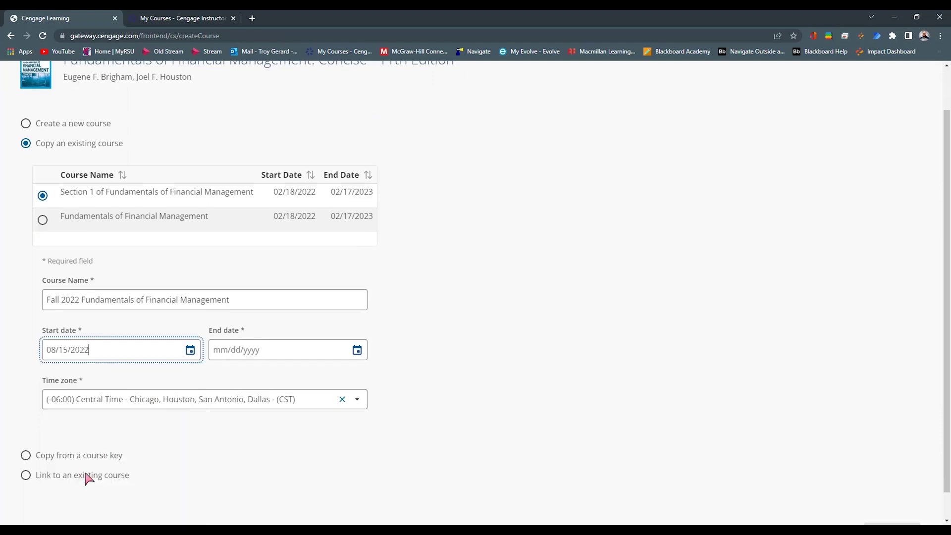
{"action": "left_click", "coordinate": [191, 352]}
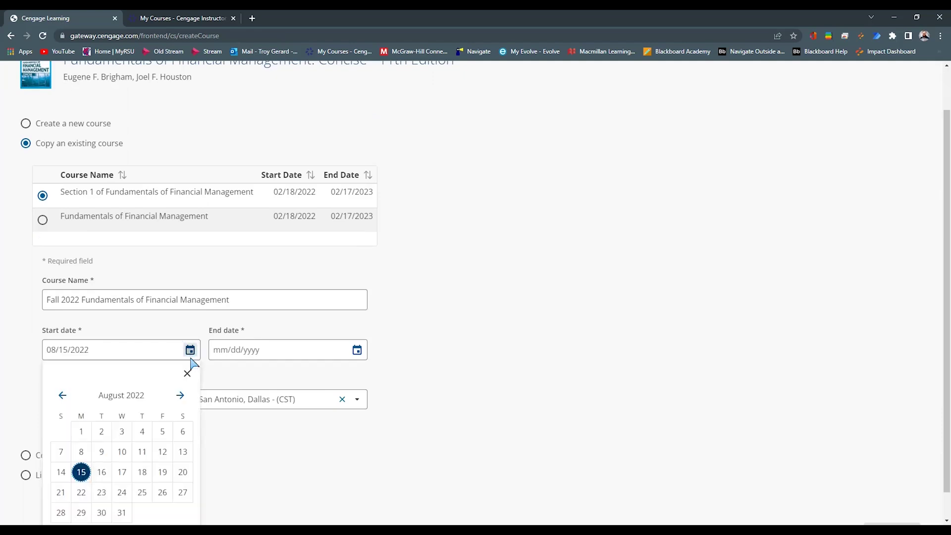
{"action": "left_click", "coordinate": [162, 452]}
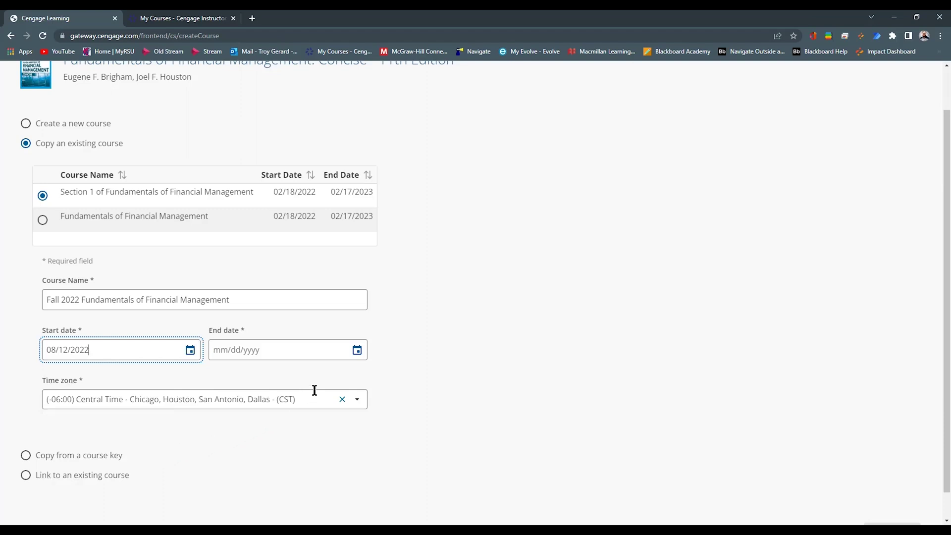
Step: Set the copied course's end date to 12/16/2022 and continue with the Add activity score gradebook setting
{"action": "left_click", "coordinate": [357, 350]}
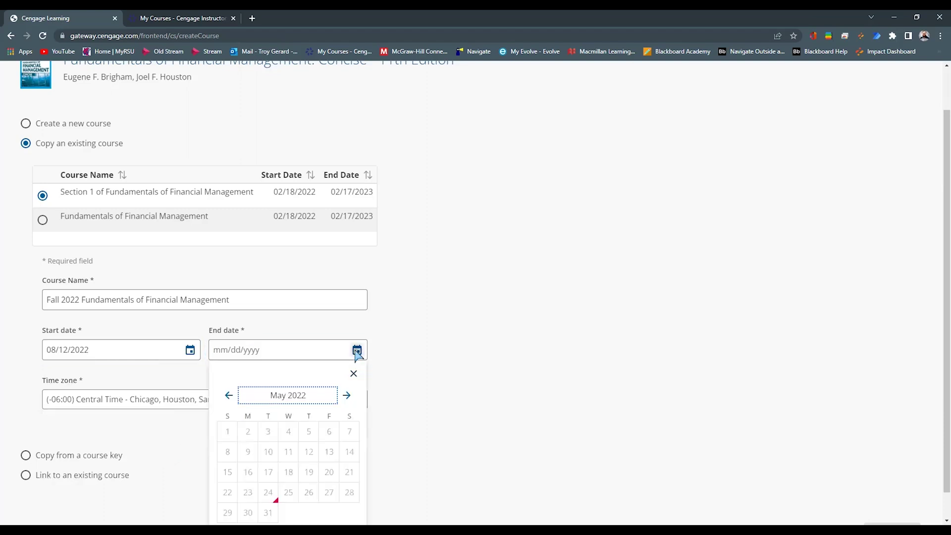
{"action": "left_click", "coordinate": [346, 395]}
{"action": "left_click", "coordinate": [346, 395]}
{"action": "left_click", "coordinate": [347, 395]}
{"action": "left_click", "coordinate": [347, 395]}
{"action": "left_click", "coordinate": [347, 395]}
{"action": "left_click", "coordinate": [347, 396]}
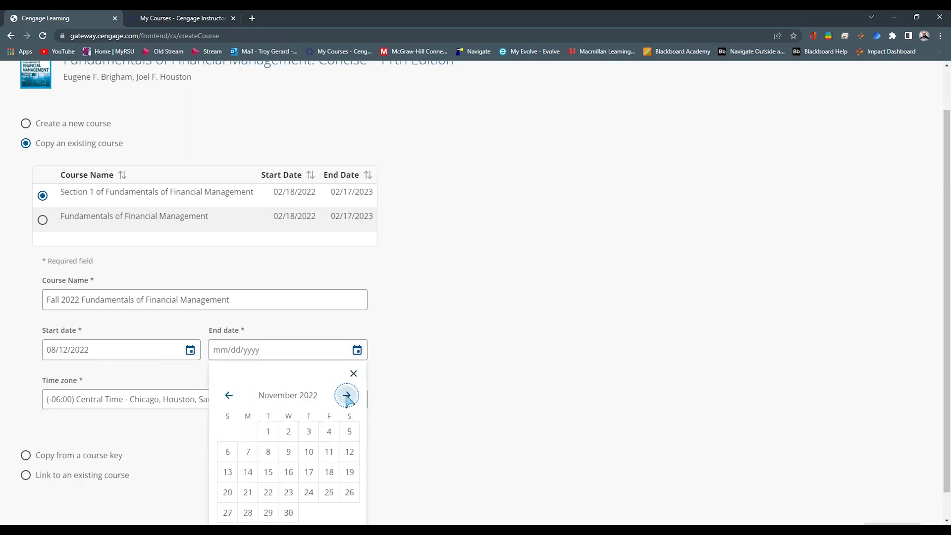
{"action": "left_click", "coordinate": [347, 395]}
{"action": "scroll", "coordinate": [347, 401], "scroll_direction": "down", "scroll_amount": 1}
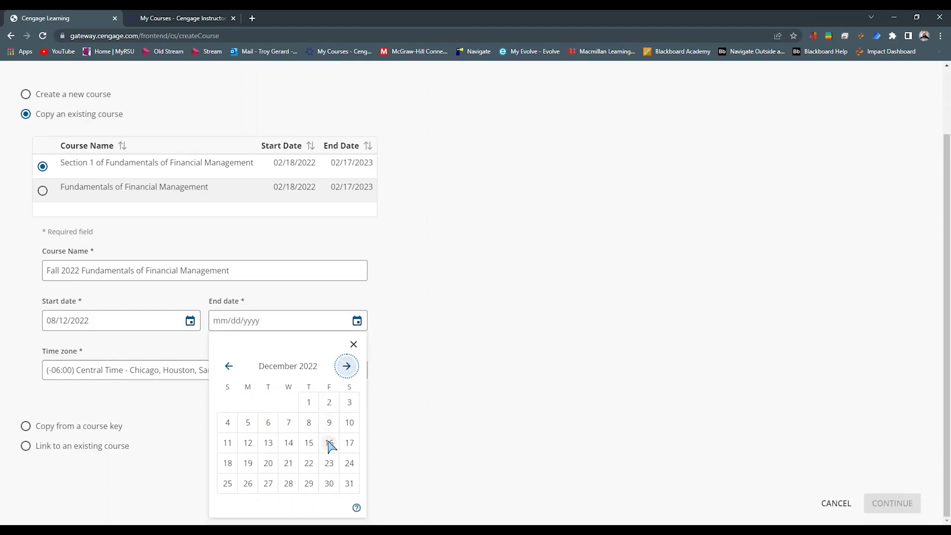
{"action": "left_click", "coordinate": [335, 443]}
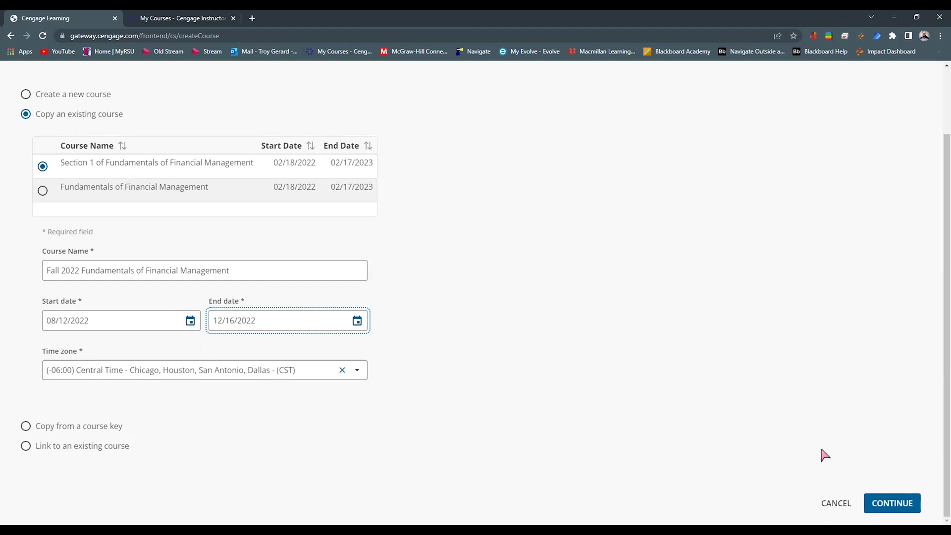
{"action": "left_click", "coordinate": [891, 505]}
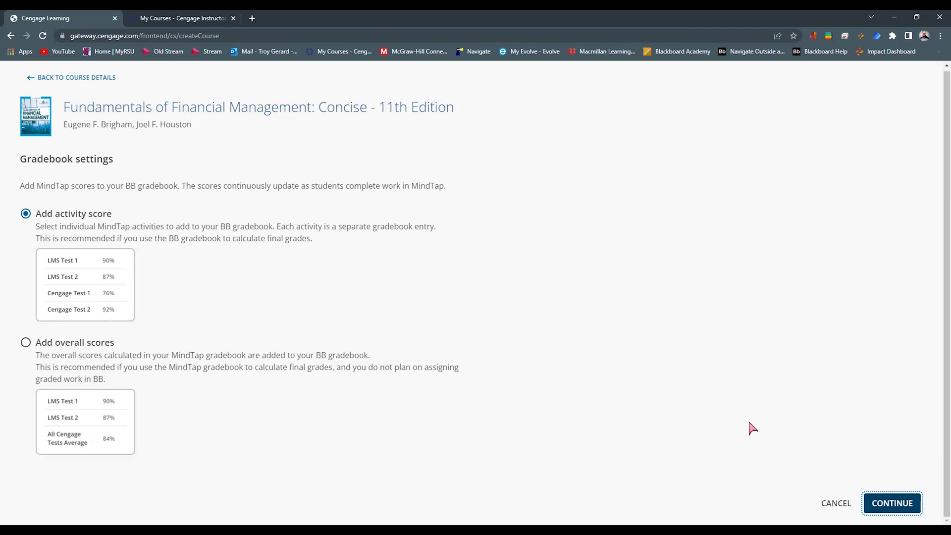
{"action": "left_click", "coordinate": [883, 504]}
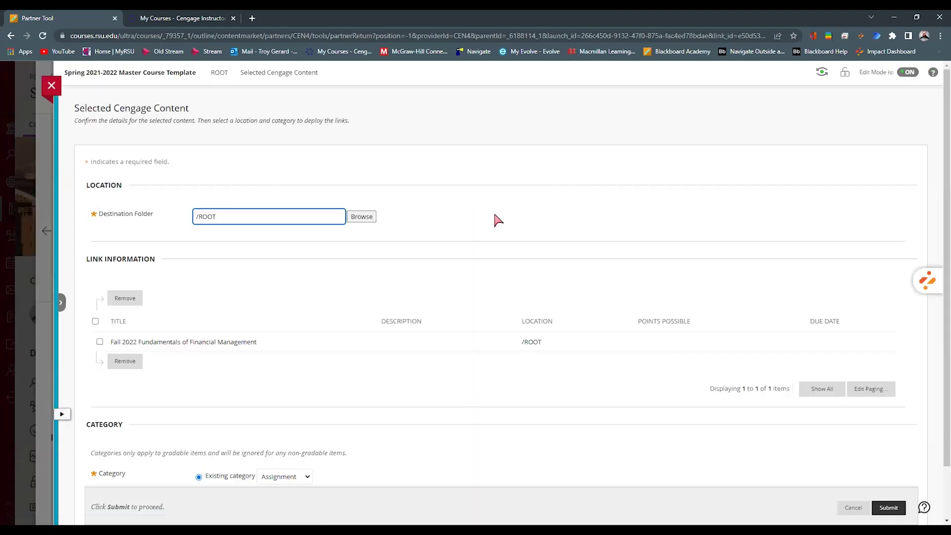
Step: Select the Fall 2022 Fundamentals of Financial Management link, set its category to No Category, and submit it to the /ROOT folder
{"action": "scroll", "coordinate": [364, 228], "scroll_direction": "down", "scroll_amount": 1}
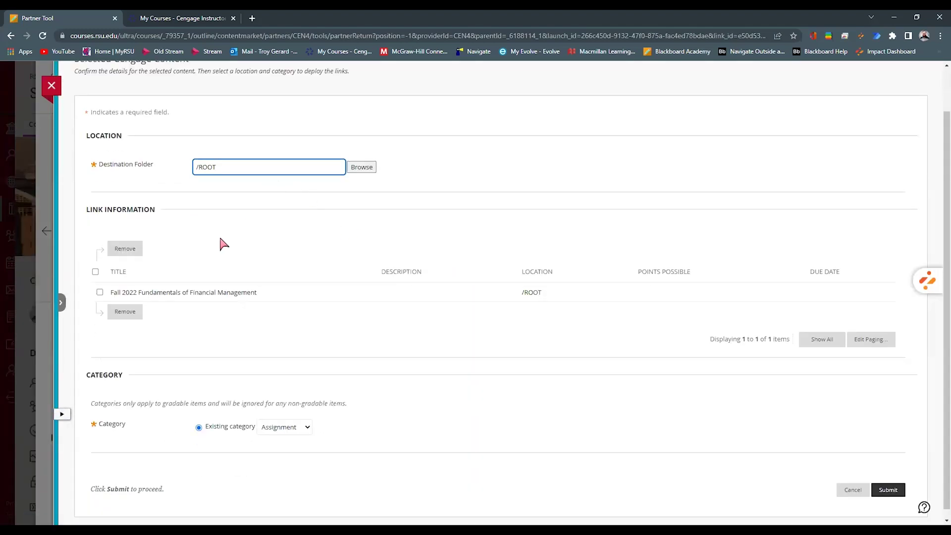
{"action": "left_click", "coordinate": [95, 272]}
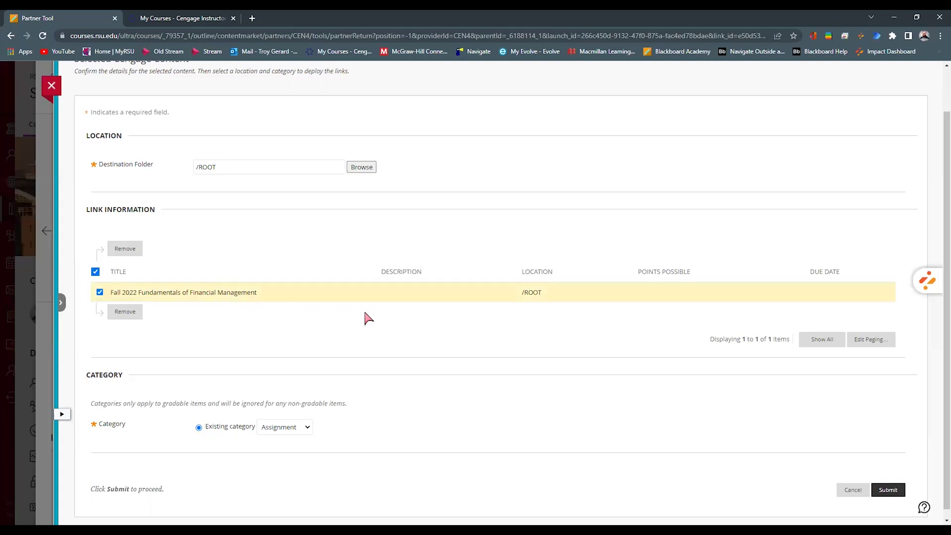
{"action": "scroll", "coordinate": [394, 328], "scroll_direction": "down", "scroll_amount": 1}
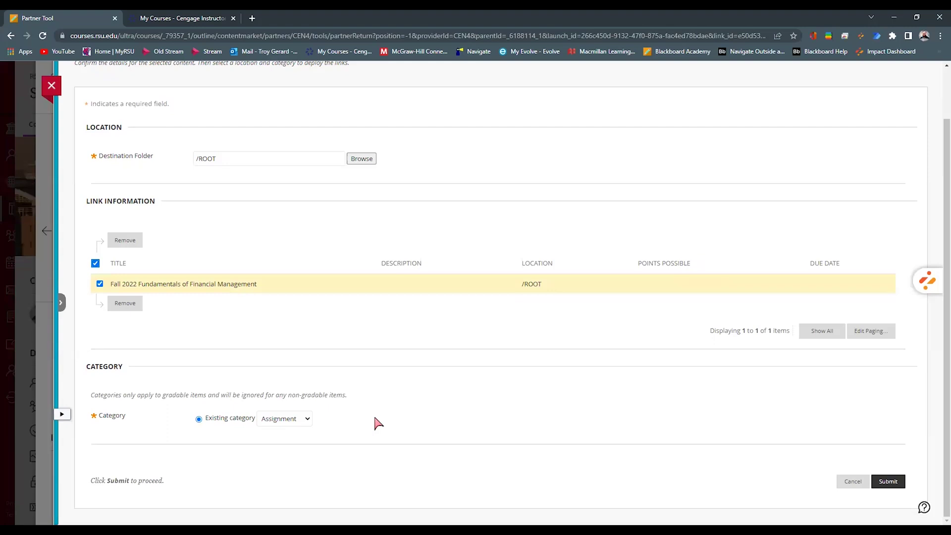
{"action": "scroll", "coordinate": [372, 425], "scroll_direction": "up", "scroll_amount": 1}
{"action": "scroll", "coordinate": [369, 427], "scroll_direction": "down", "scroll_amount": 1}
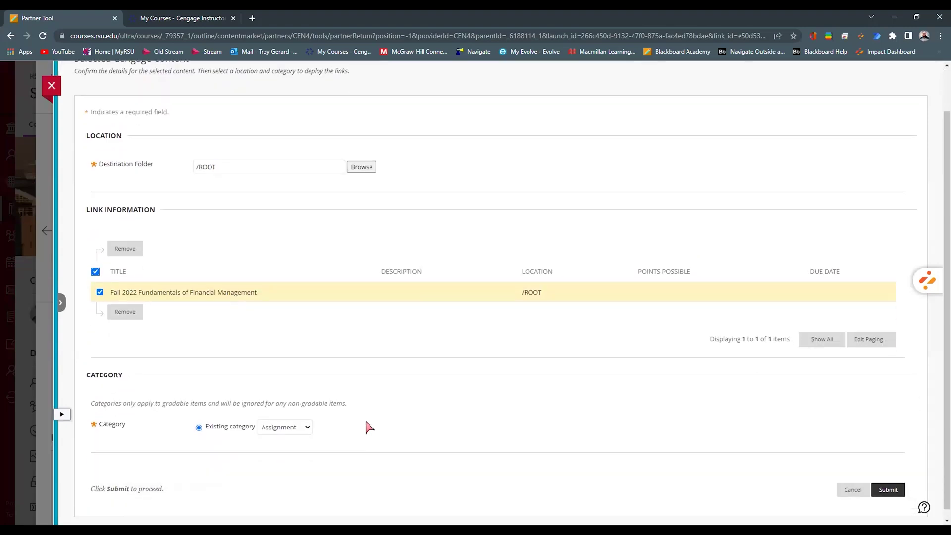
{"action": "left_click", "coordinate": [307, 428]}
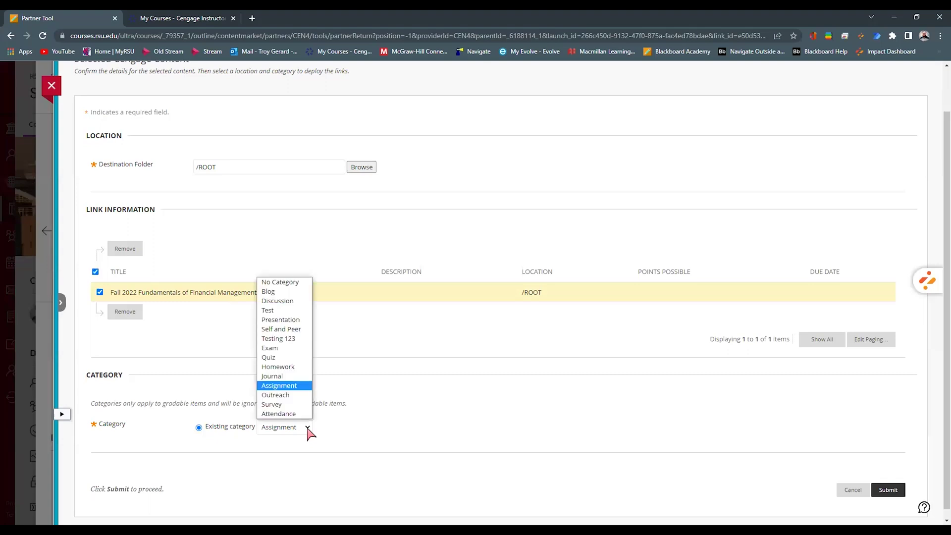
{"action": "left_click", "coordinate": [307, 285]}
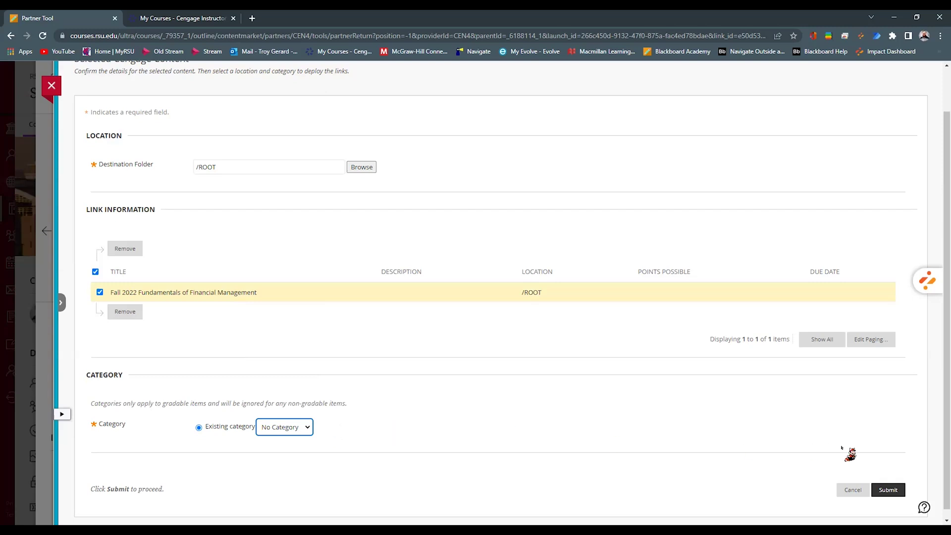
{"action": "left_click", "coordinate": [890, 490]}
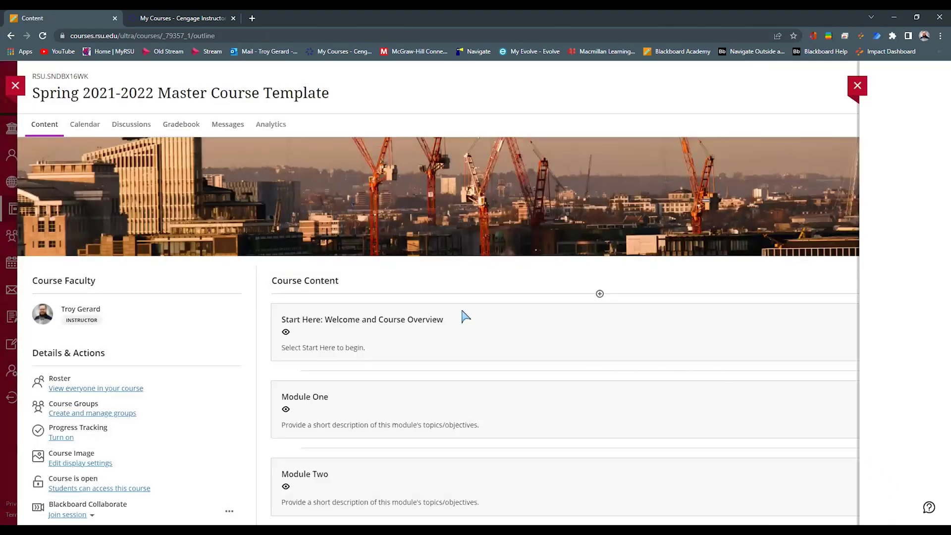
Step: Make the Fall 2022 Fundamentals of Financial Management link at the end of the course content visible to students
{"action": "scroll", "coordinate": [336, 331], "scroll_direction": "down", "scroll_amount": 2}
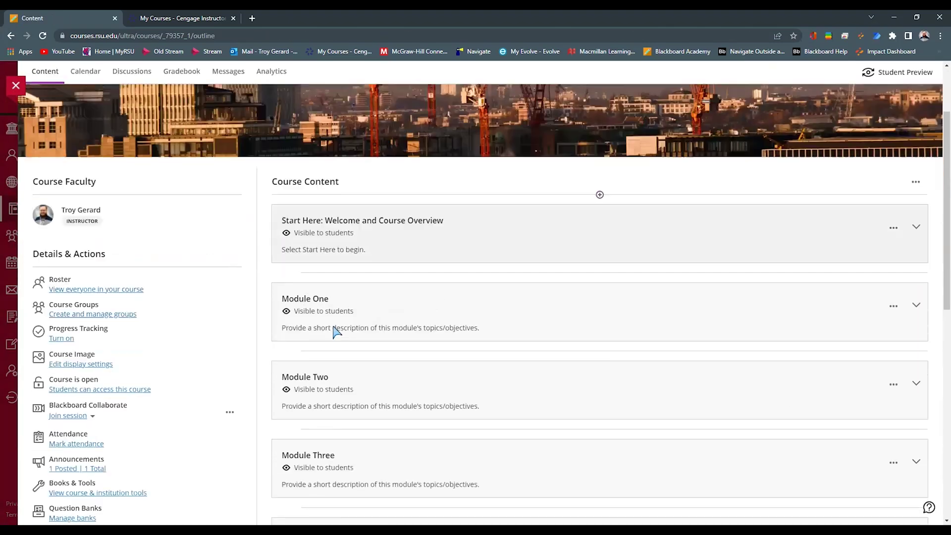
{"action": "scroll", "coordinate": [336, 331], "scroll_direction": "down", "scroll_amount": 10}
{"action": "scroll", "coordinate": [446, 411], "scroll_direction": "down", "scroll_amount": 12}
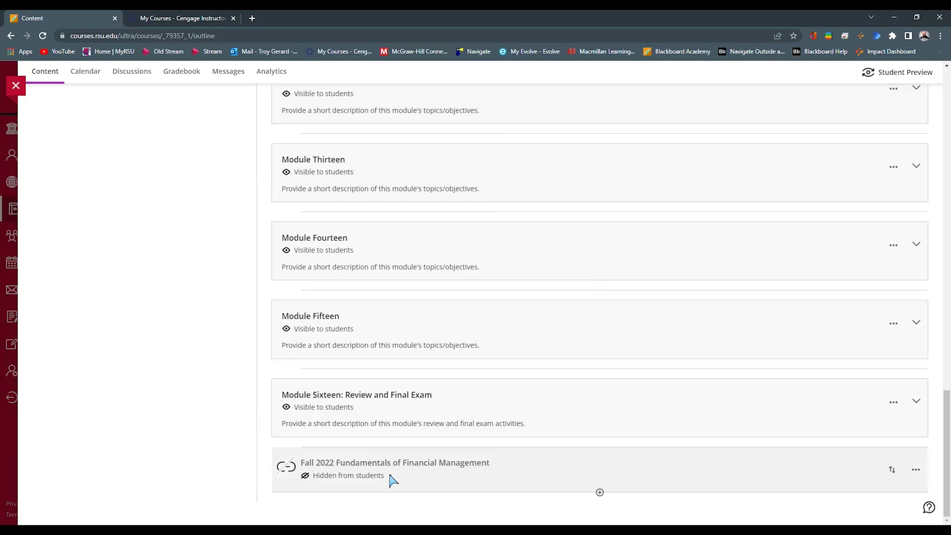
{"action": "left_click", "coordinate": [391, 479]}
{"action": "left_click", "coordinate": [382, 490]}
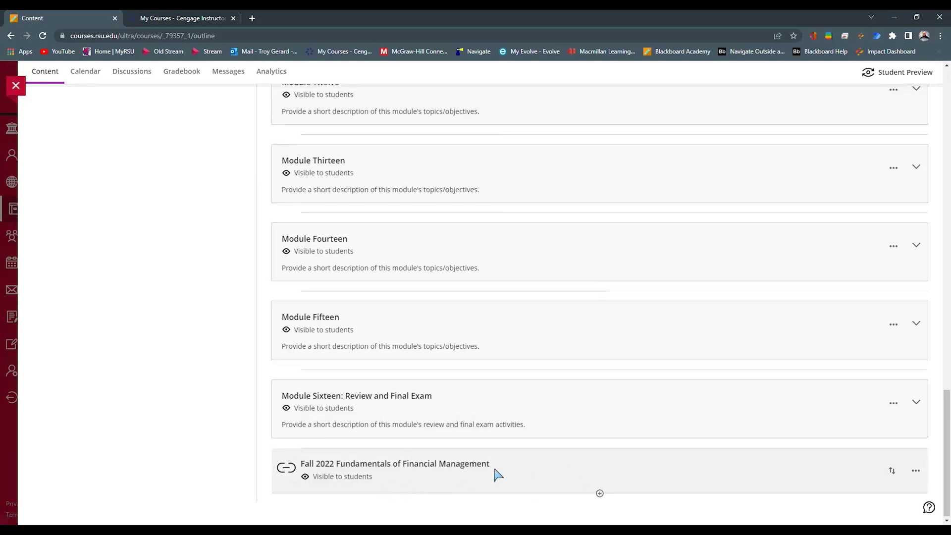
Step: Switch to the Cengage Instructor Center to check the new course's LMS link and section dates, and return to Blackboard
{"action": "scroll", "coordinate": [499, 474], "scroll_direction": "up", "scroll_amount": 15}
{"action": "scroll", "coordinate": [444, 465], "scroll_direction": "up", "scroll_amount": 9}
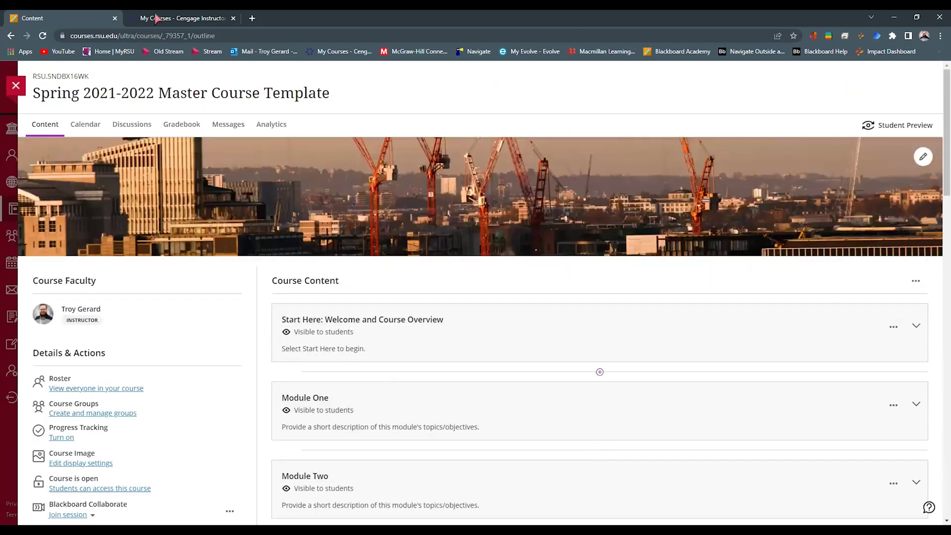
{"action": "left_click", "coordinate": [158, 18]}
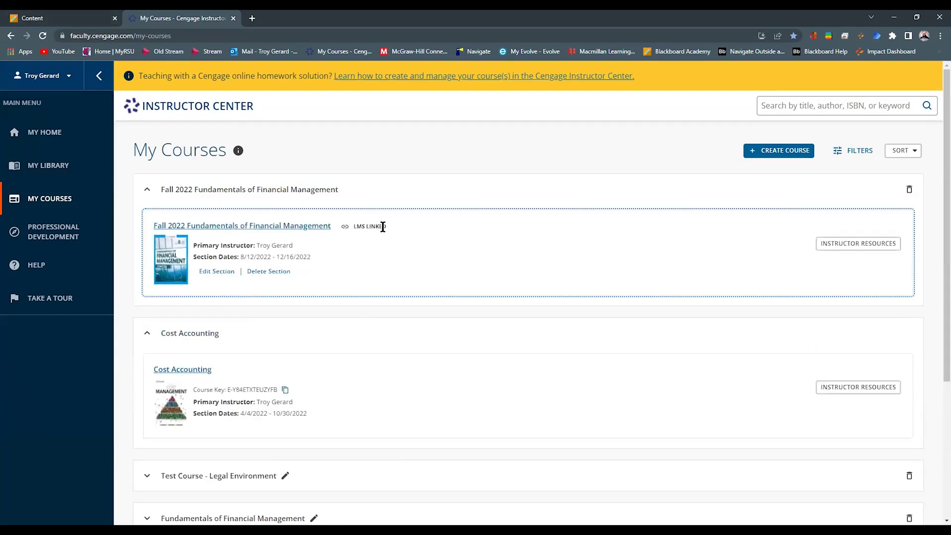
{"action": "left_click", "coordinate": [65, 14]}
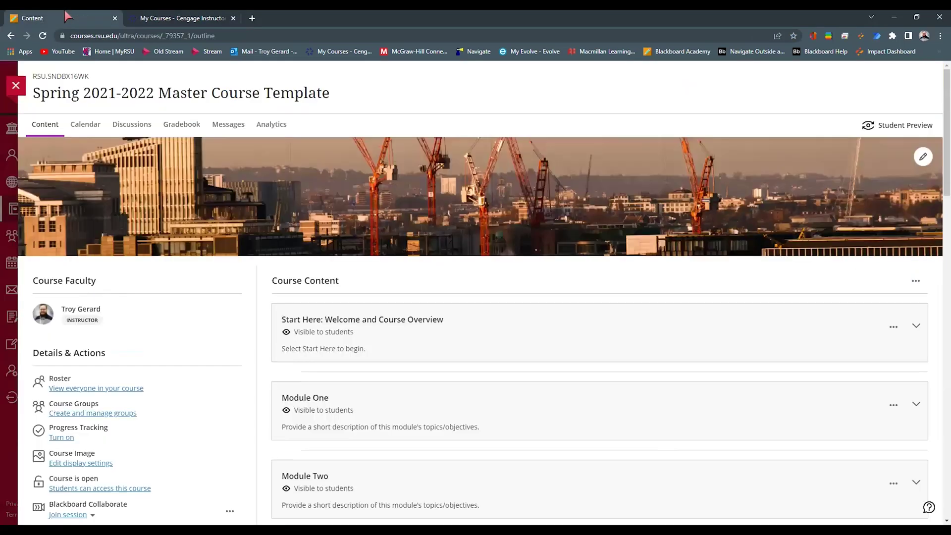
Step: Review the items in Module One and the gradable items in the gradebook, and return to the course content
{"action": "scroll", "coordinate": [261, 277], "scroll_direction": "down", "scroll_amount": 5}
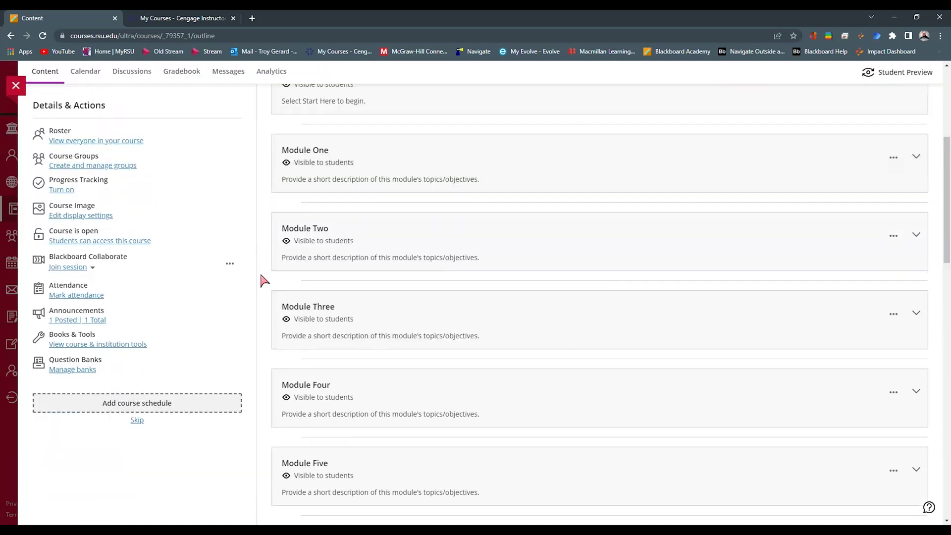
{"action": "scroll", "coordinate": [262, 281], "scroll_direction": "up", "scroll_amount": 2}
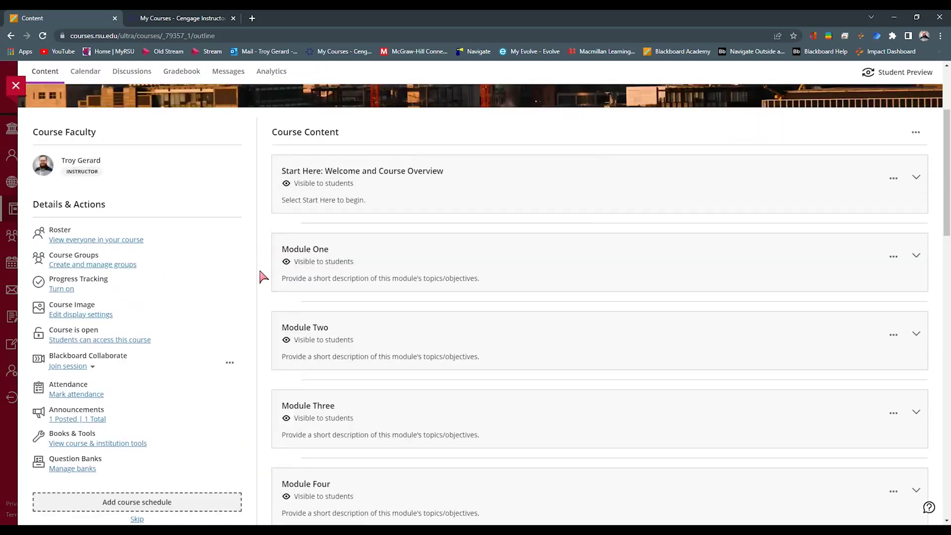
{"action": "scroll", "coordinate": [261, 276], "scroll_direction": "up", "scroll_amount": 1}
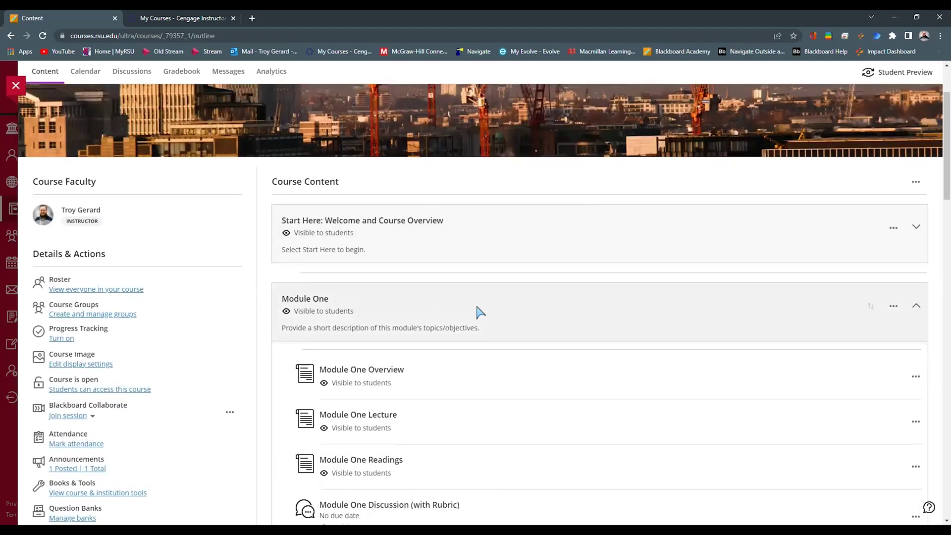
{"action": "scroll", "coordinate": [476, 313], "scroll_direction": "down", "scroll_amount": 3}
{"action": "scroll", "coordinate": [479, 361], "scroll_direction": "down", "scroll_amount": 1}
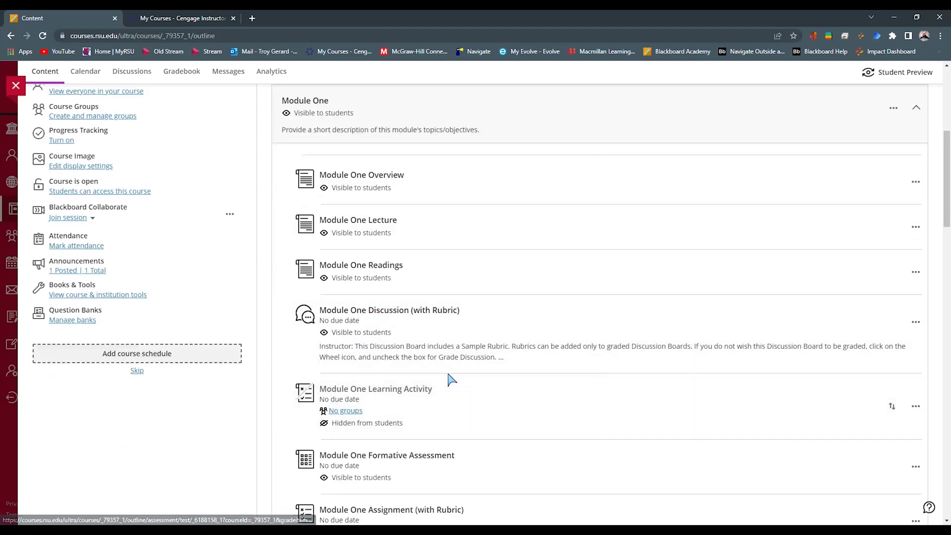
{"action": "mouse_move", "coordinate": [452, 379]}
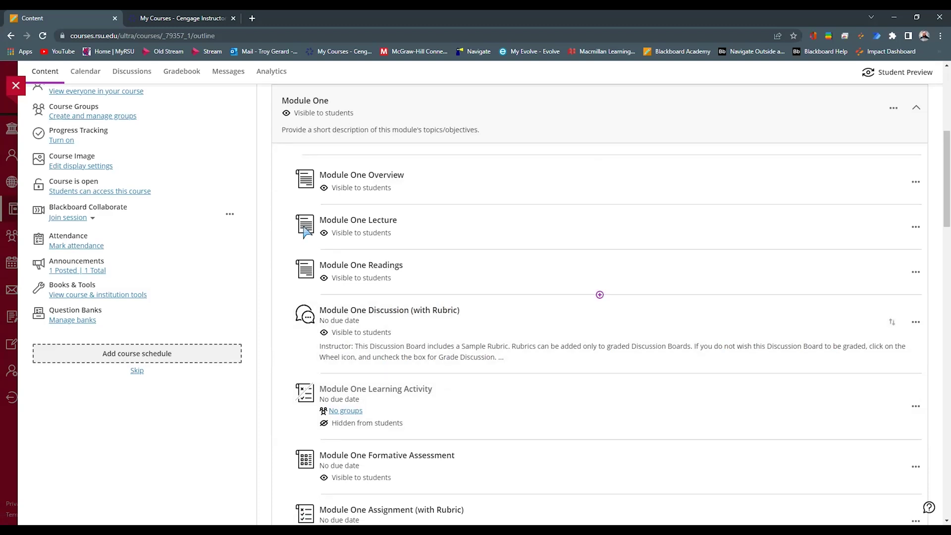
{"action": "left_click", "coordinate": [195, 73]}
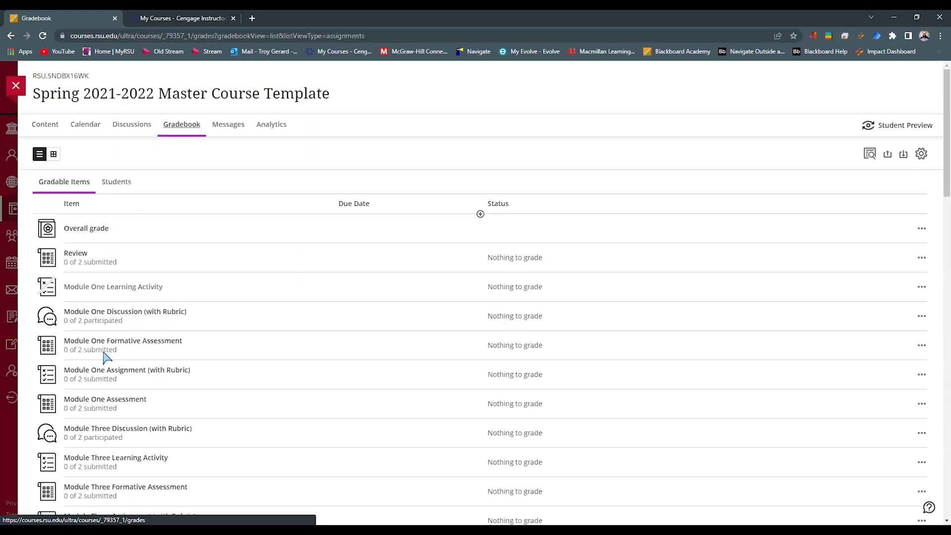
{"action": "left_click", "coordinate": [53, 128]}
Step: Expand Module One and examine the options for adding content between its discussion and its learning activity
{"action": "scroll", "coordinate": [258, 299], "scroll_direction": "down", "scroll_amount": 4}
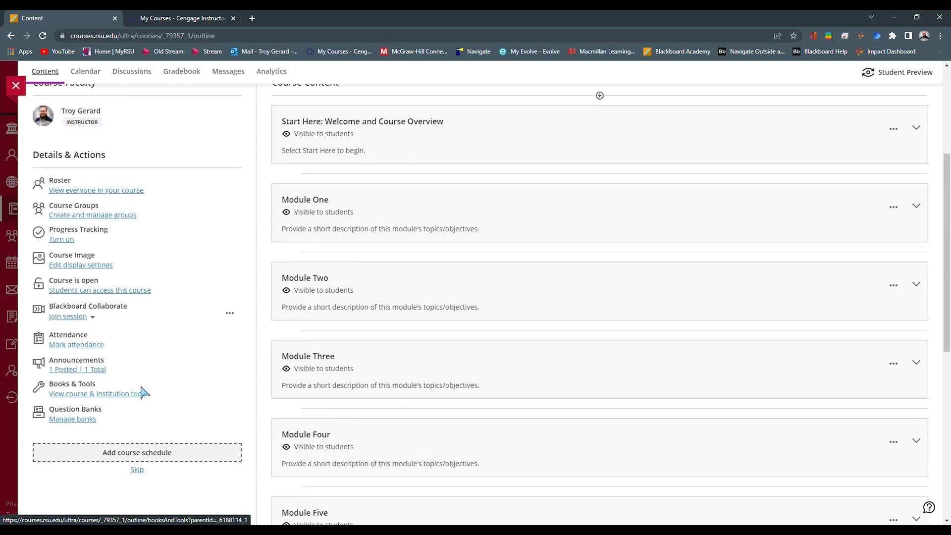
{"action": "left_click", "coordinate": [499, 221]}
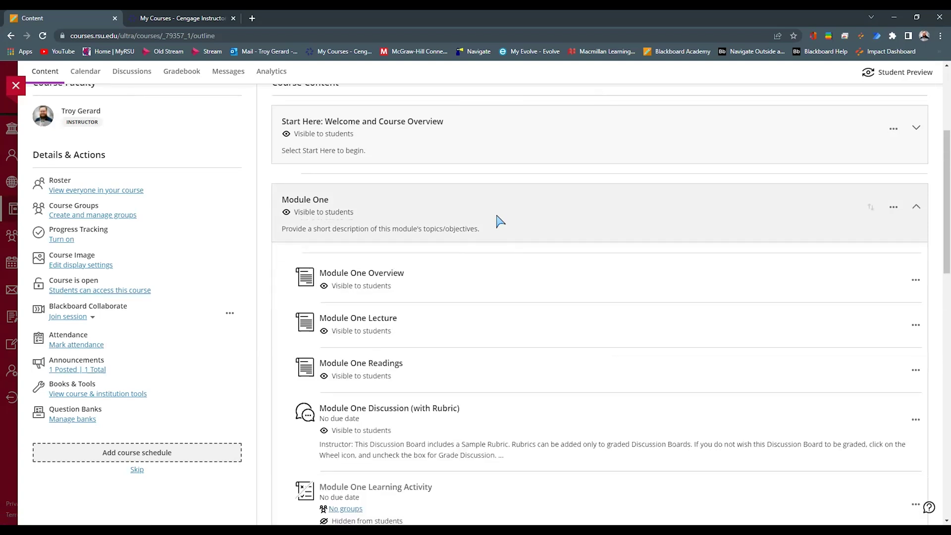
{"action": "scroll", "coordinate": [501, 224], "scroll_direction": "down", "scroll_amount": 2}
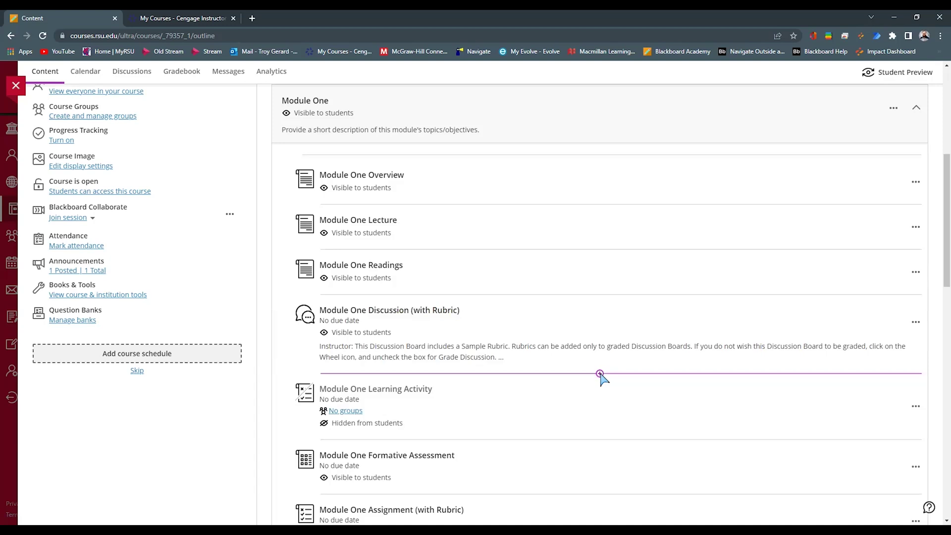
{"action": "left_click", "coordinate": [600, 373]}
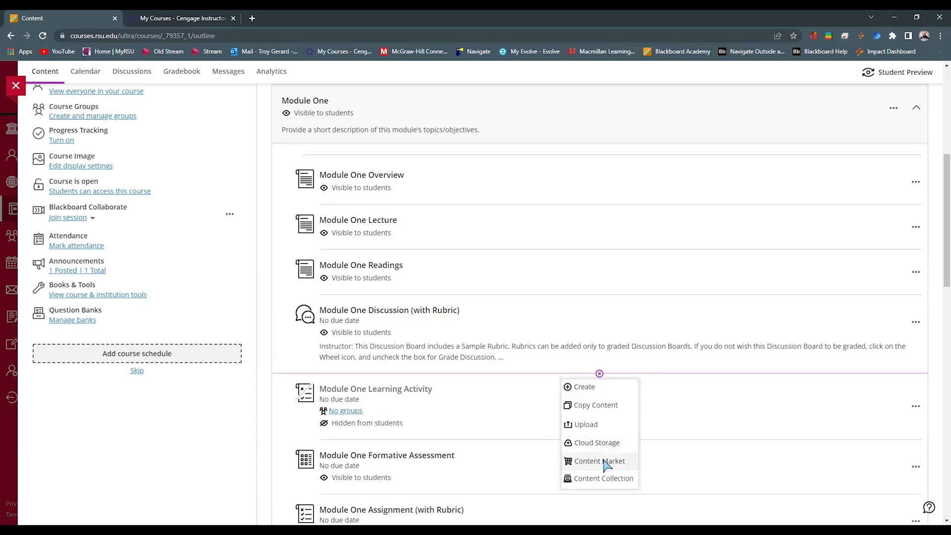
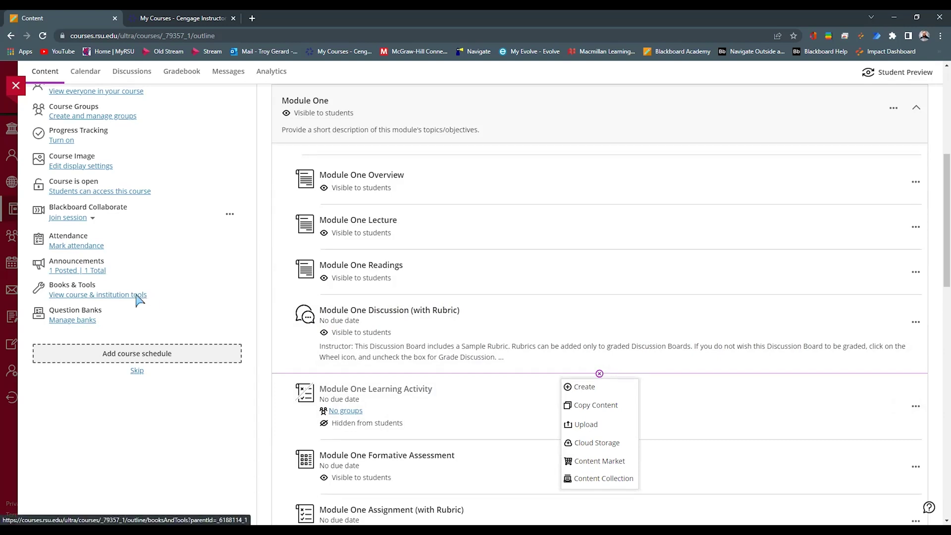
Step: Through the course's Cengage tool, select the Chapter 1 activity "Ch 01- Why Is This Important to Me?" from the linked Financial Management course
{"action": "left_click", "coordinate": [137, 295]}
{"action": "left_click", "coordinate": [136, 295]}
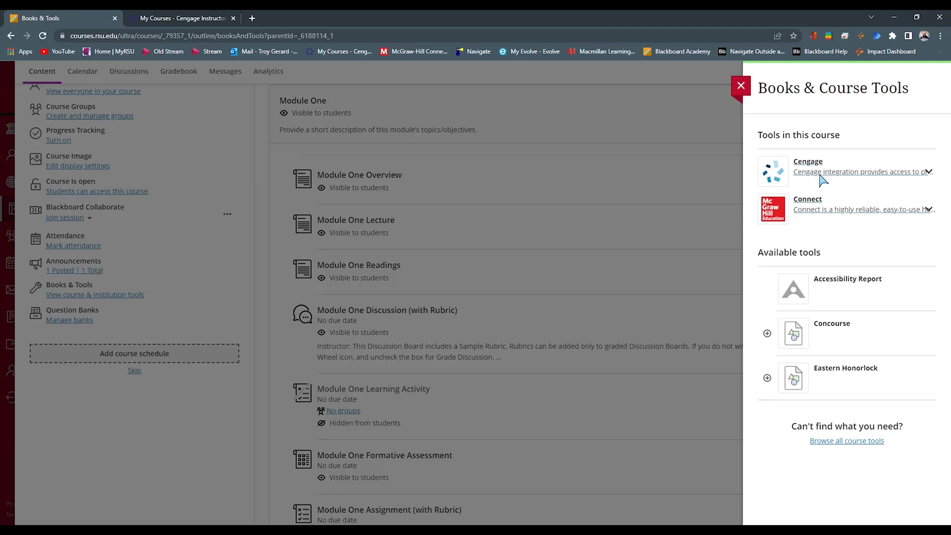
{"action": "left_click", "coordinate": [815, 162]}
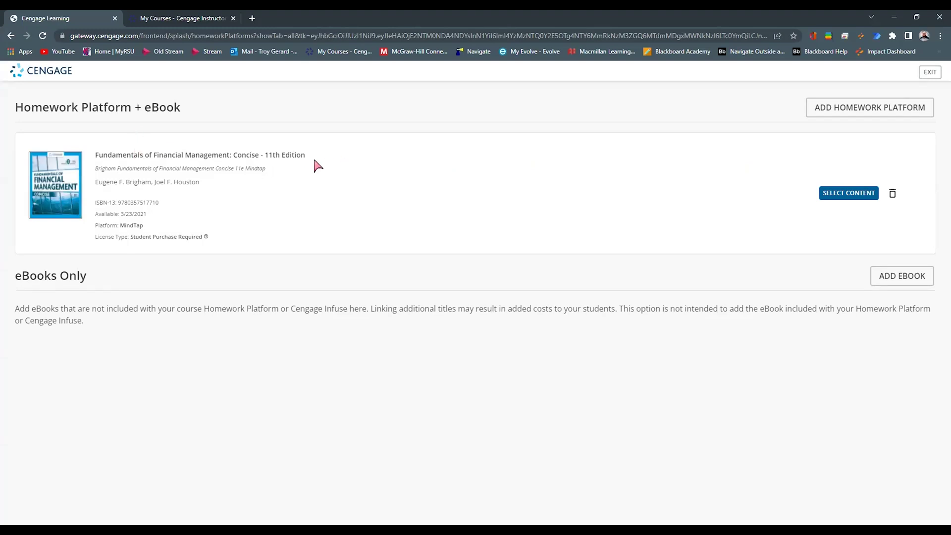
{"action": "left_click", "coordinate": [848, 194]}
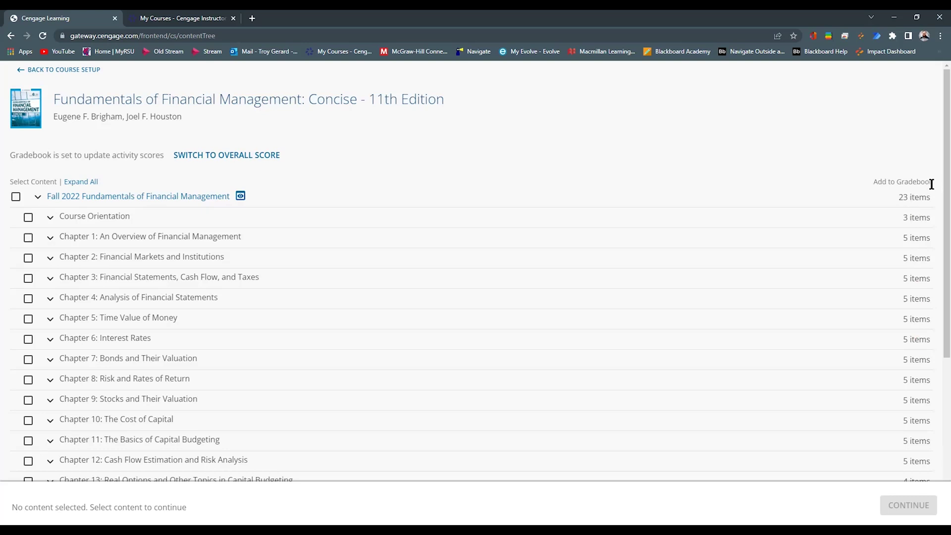
{"action": "left_click", "coordinate": [50, 237]}
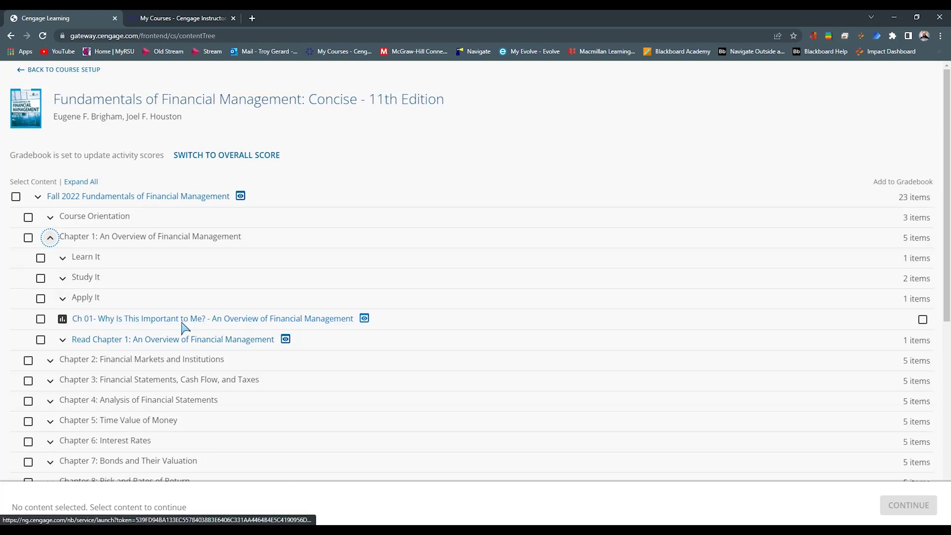
{"action": "left_click", "coordinate": [41, 320]}
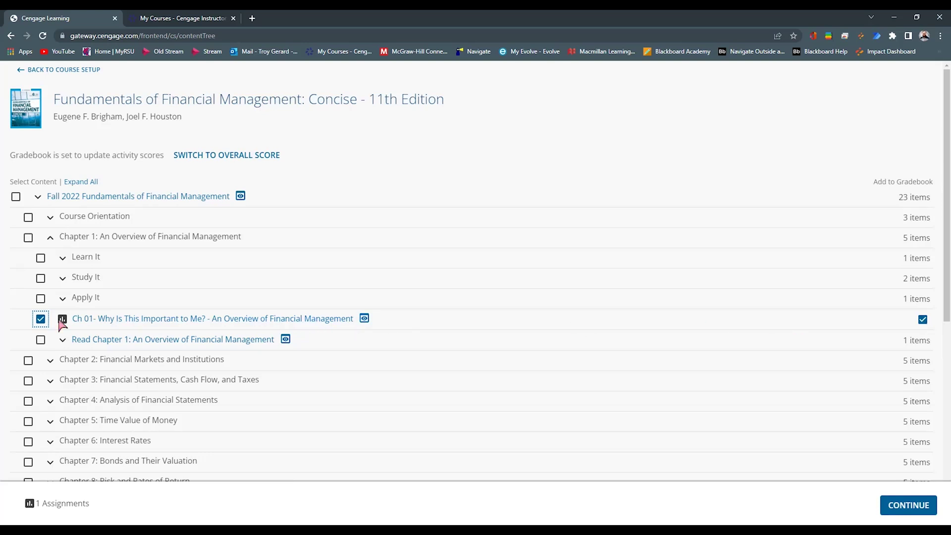
Step: Select the "Ch 01- Assignment" under Apply It and the Chapter 1 Knowledge Check under the Chapter 1 reading
{"action": "left_click", "coordinate": [62, 298]}
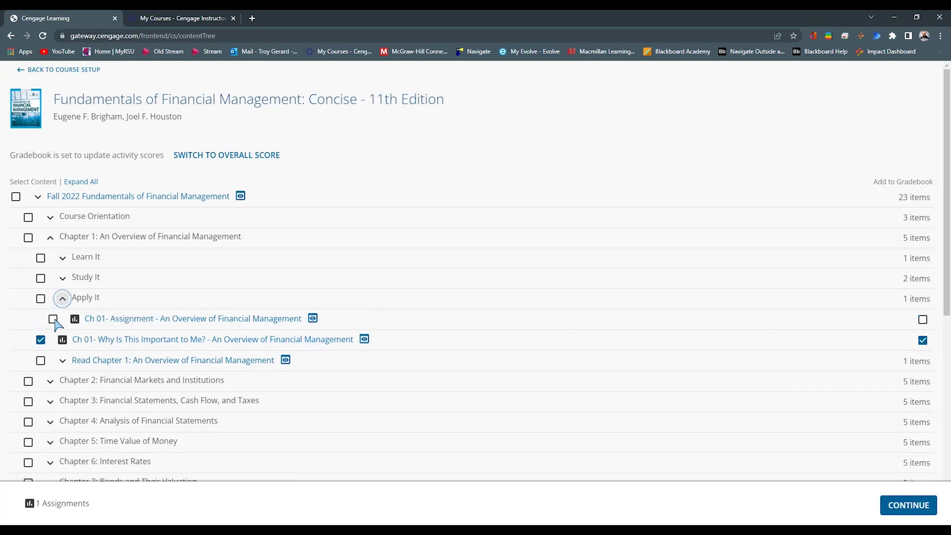
{"action": "left_click", "coordinate": [53, 319]}
{"action": "left_click", "coordinate": [63, 361]}
{"action": "left_click", "coordinate": [53, 381]}
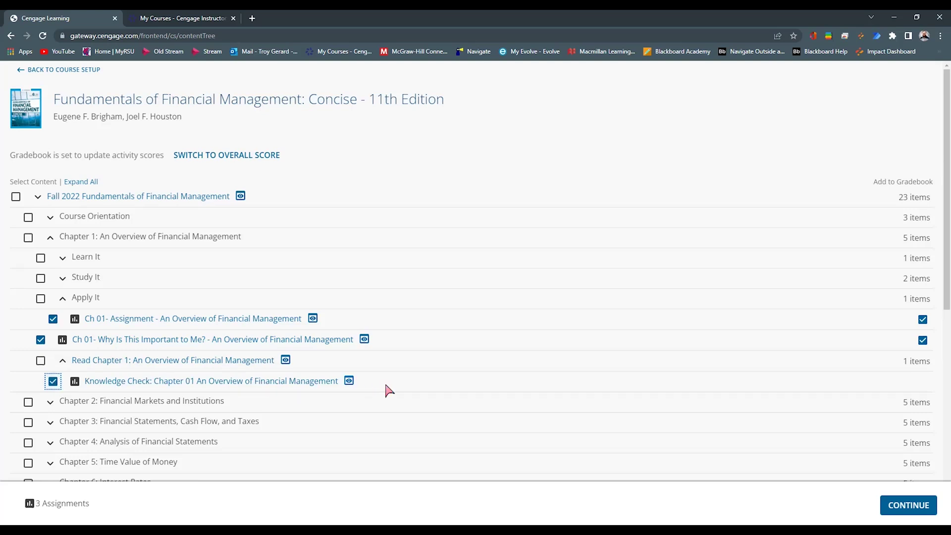
Step: Include the "Read Chapter 1: An Overview of Financial Management" reading, keep the Knowledge Check selected, and continue to link confirmation
{"action": "left_click", "coordinate": [41, 361]}
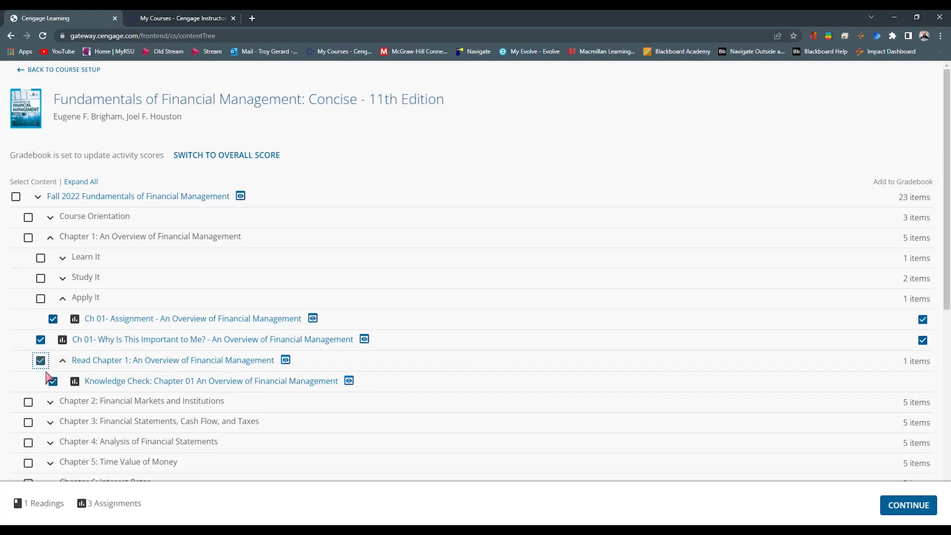
{"action": "double_click", "coordinate": [42, 361]}
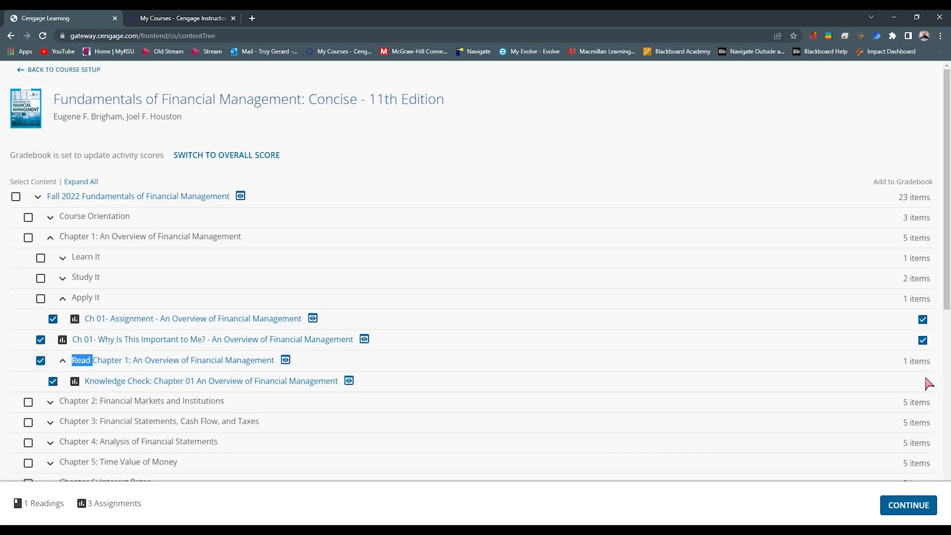
{"action": "left_click", "coordinate": [347, 510]}
{"action": "left_click", "coordinate": [53, 382]}
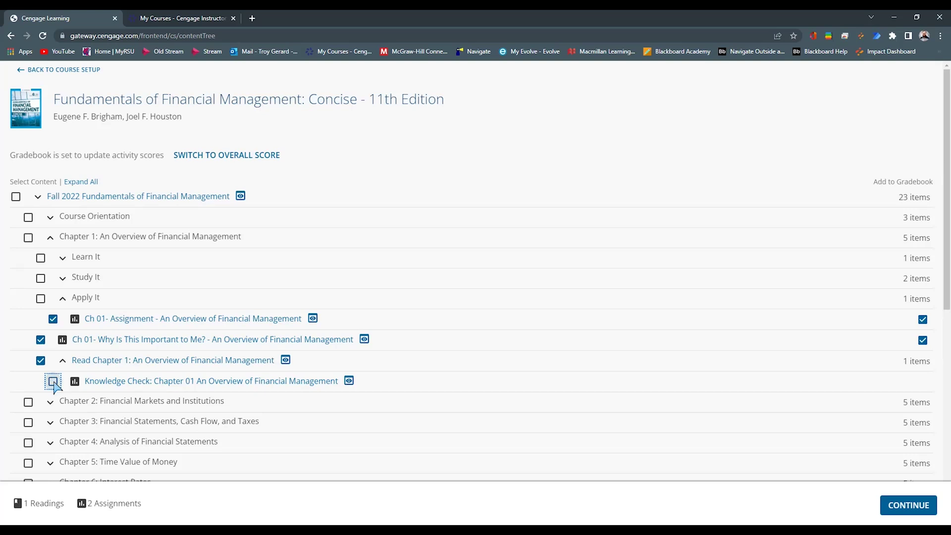
{"action": "left_click", "coordinate": [53, 382]}
{"action": "left_click", "coordinate": [908, 505]}
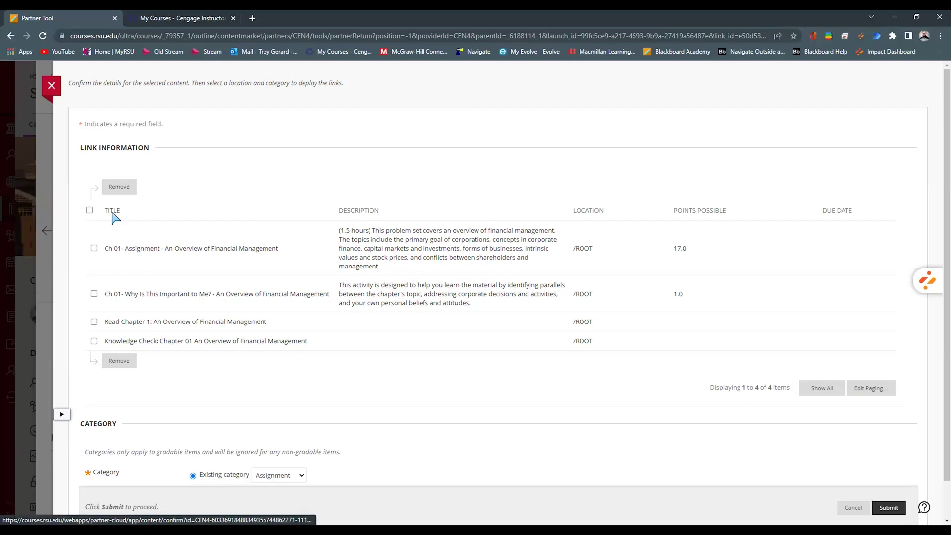
Step: Mark the two gradable Chapter 1 activities in the link list and choose Assignment as the existing category
{"action": "left_click", "coordinate": [94, 248]}
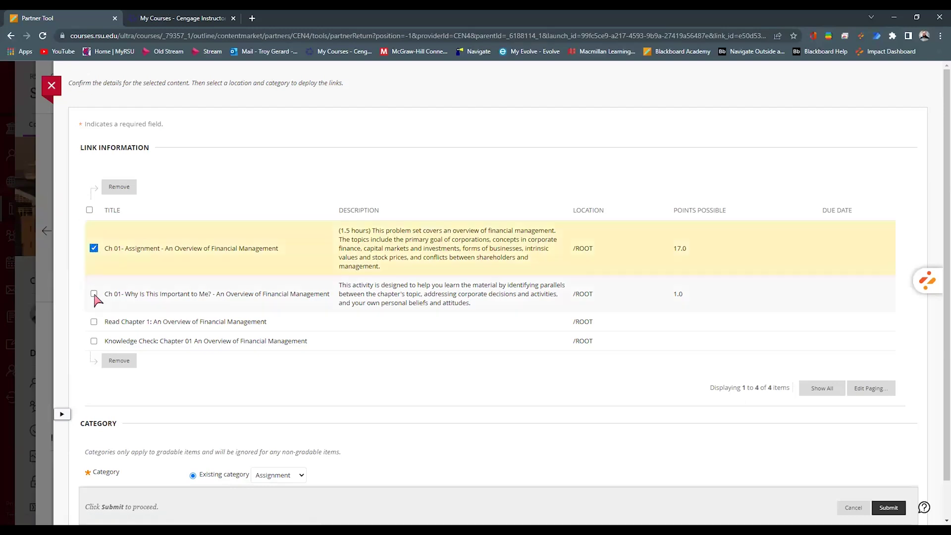
{"action": "scroll", "coordinate": [148, 307], "scroll_direction": "down", "scroll_amount": 1}
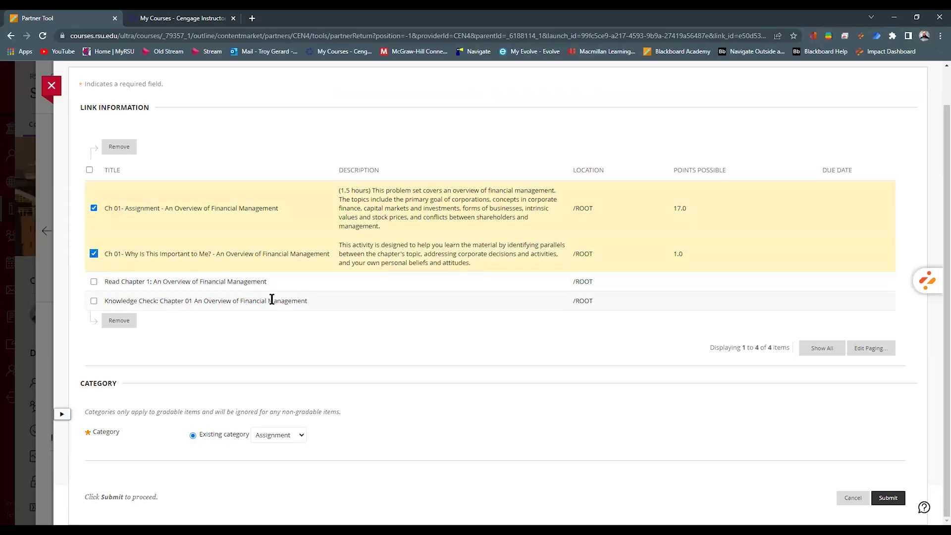
{"action": "left_click", "coordinate": [301, 436]}
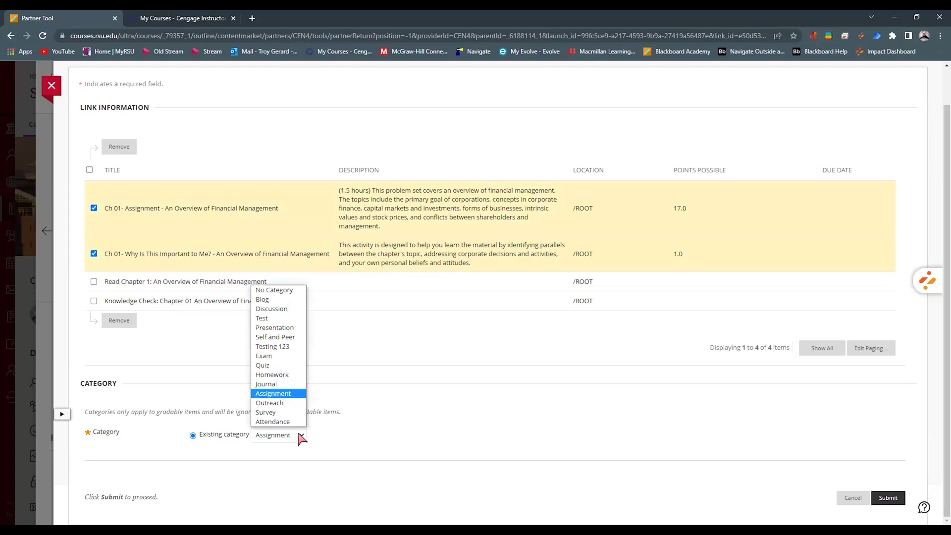
{"action": "left_click", "coordinate": [296, 395]}
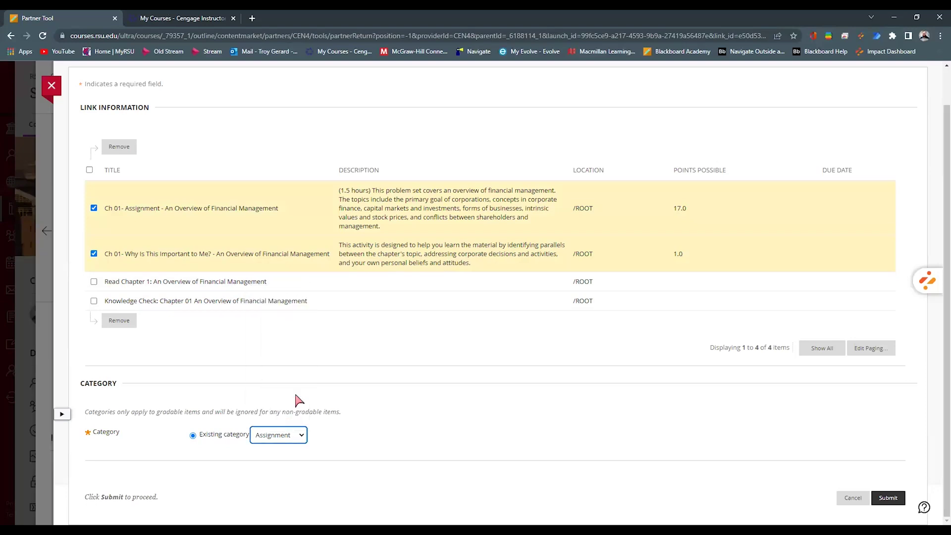
Step: Examine which existing gradebook categories are offered for the gradable links, leaving Assignment chosen
{"action": "left_click", "coordinate": [299, 399]}
{"action": "left_click", "coordinate": [301, 435]}
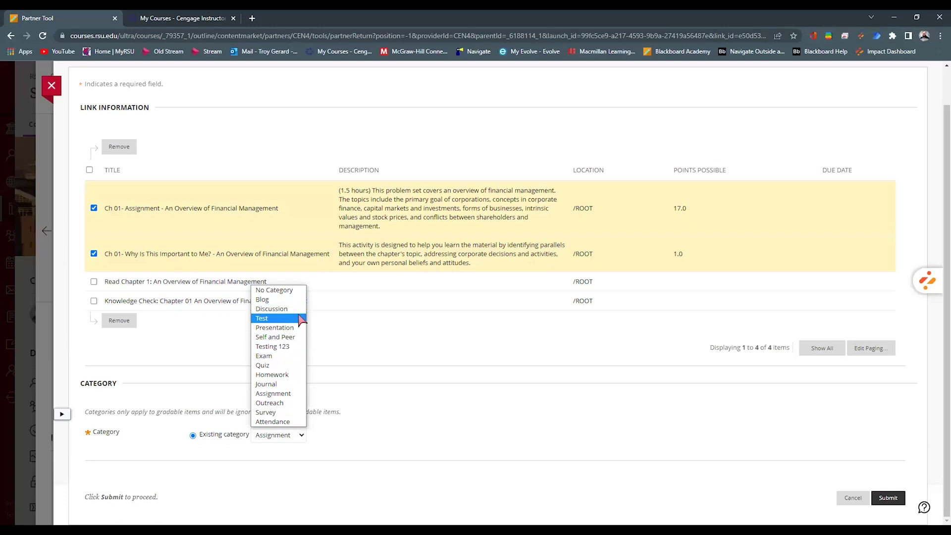
{"action": "left_click", "coordinate": [303, 399]}
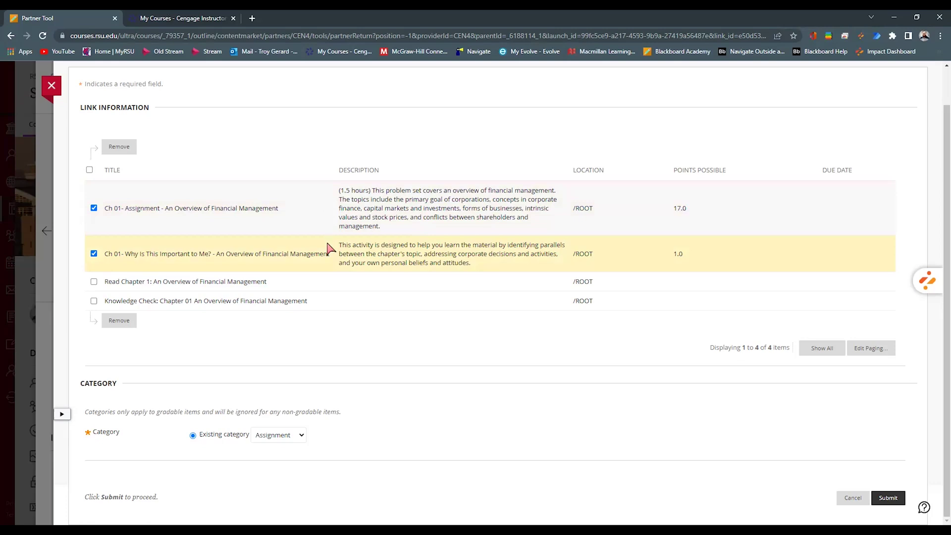
{"action": "left_click", "coordinate": [302, 436]}
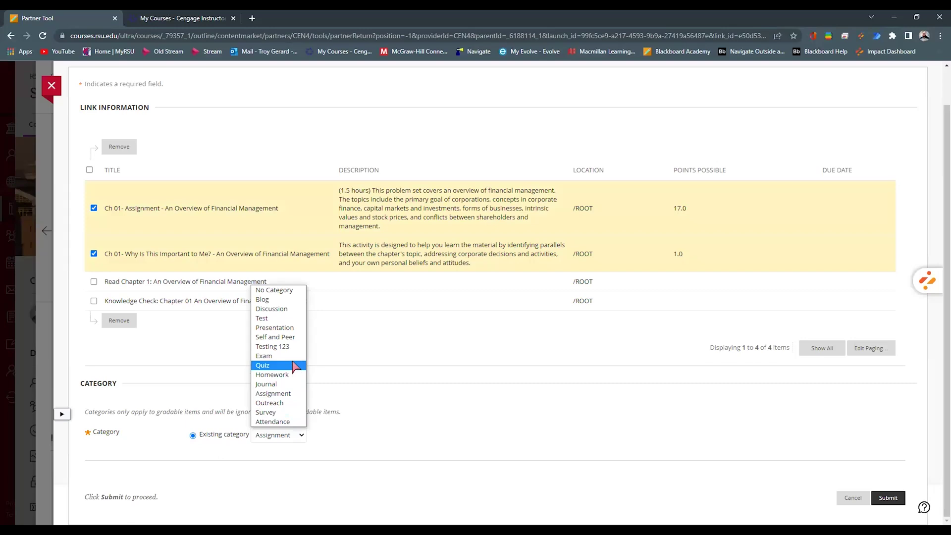
{"action": "left_click", "coordinate": [292, 395]}
{"action": "left_click", "coordinate": [331, 396]}
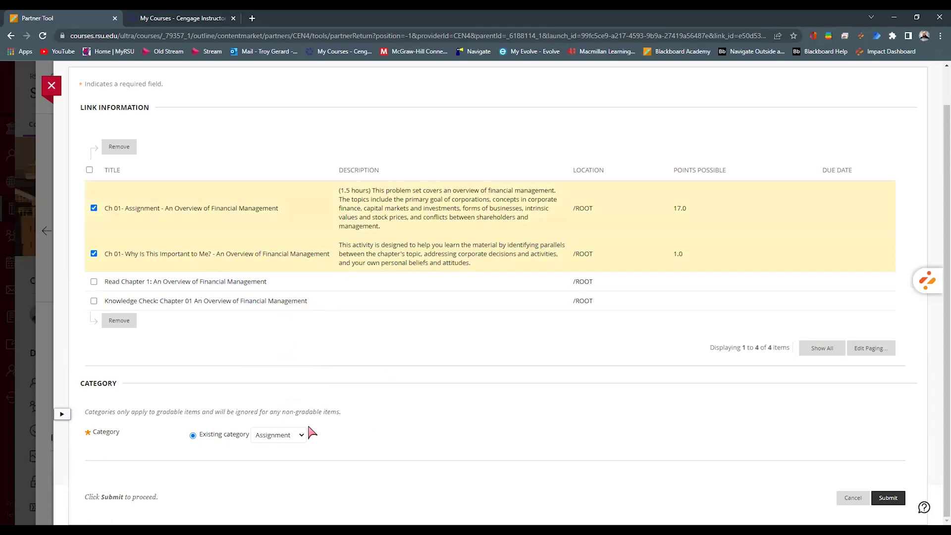
Step: Keep Assignment as the category and submit the four Chapter 1 links to the course
{"action": "left_click", "coordinate": [94, 282]}
{"action": "left_click_drag", "start_coordinate": [108, 284], "coordinate": [113, 283]}
{"action": "left_click", "coordinate": [118, 283]}
{"action": "left_click", "coordinate": [303, 436]}
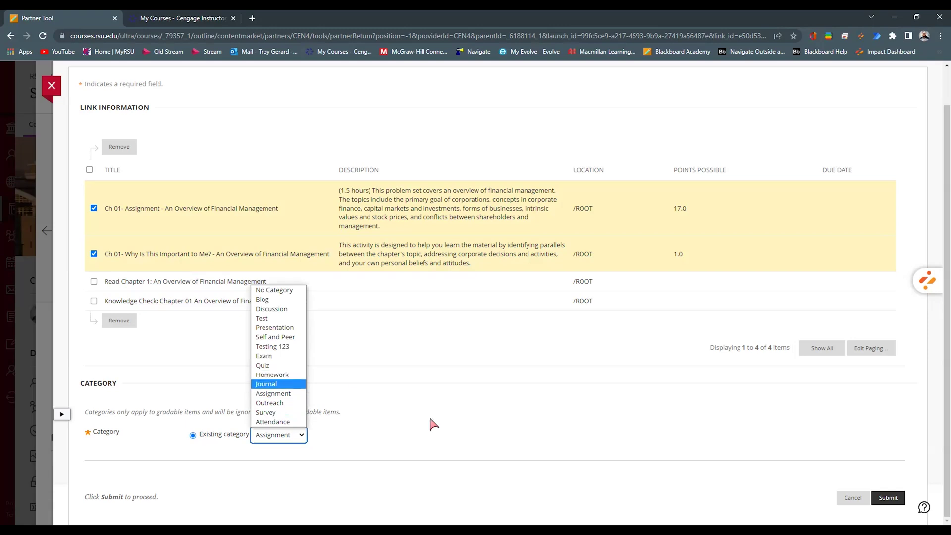
{"action": "left_click", "coordinate": [287, 394]}
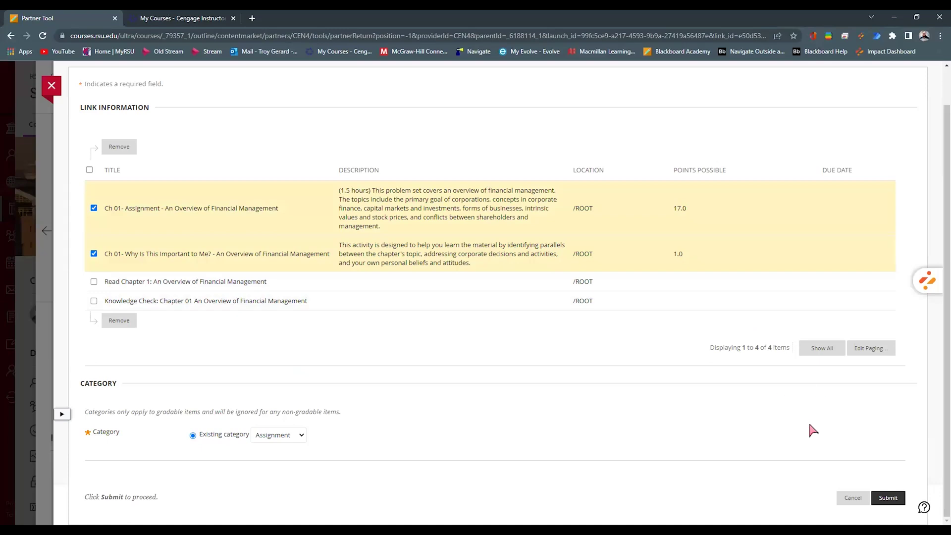
{"action": "left_click", "coordinate": [882, 498]}
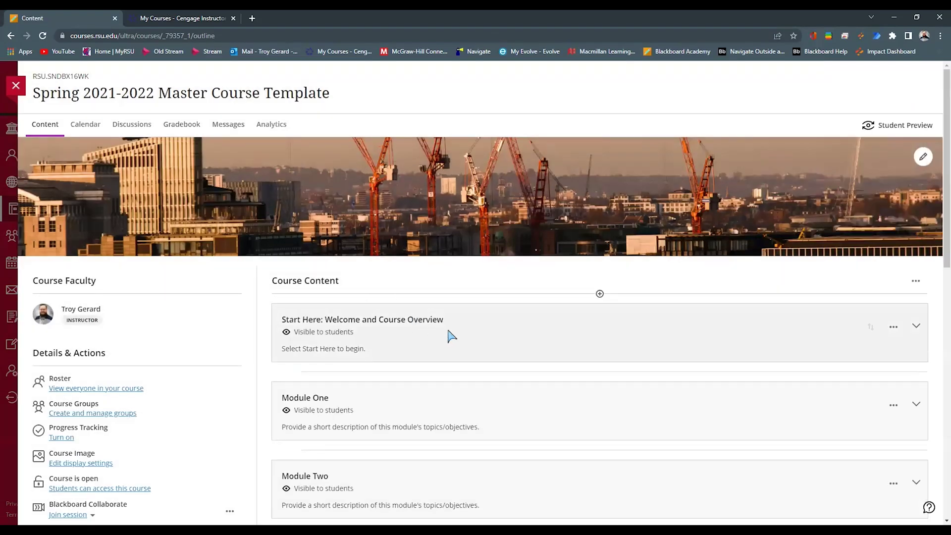
Step: Move the Fall 2022 Fundamentals of Financial Management link between Course Meetings and Course Materials in the Start Here folder, and collapse the folder
{"action": "scroll", "coordinate": [451, 336], "scroll_direction": "down", "scroll_amount": 12}
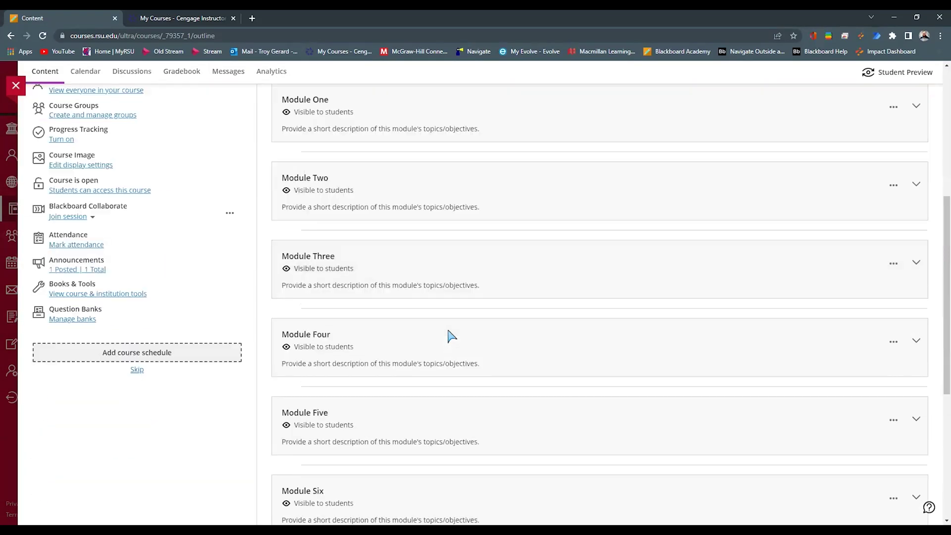
{"action": "scroll", "coordinate": [471, 395], "scroll_direction": "down", "scroll_amount": 15}
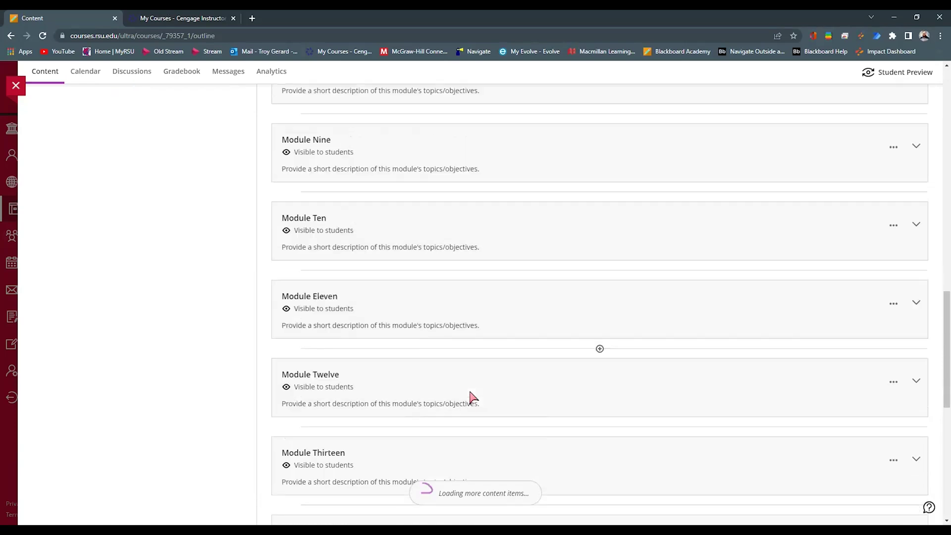
{"action": "scroll", "coordinate": [471, 394], "scroll_direction": "down", "scroll_amount": 2}
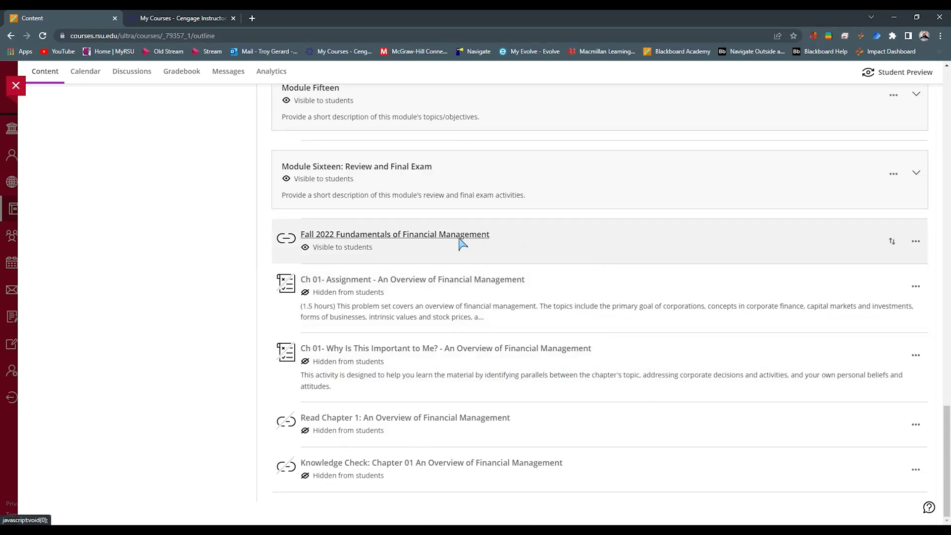
{"action": "left_click_drag", "start_coordinate": [892, 241], "coordinate": [471, 311]}
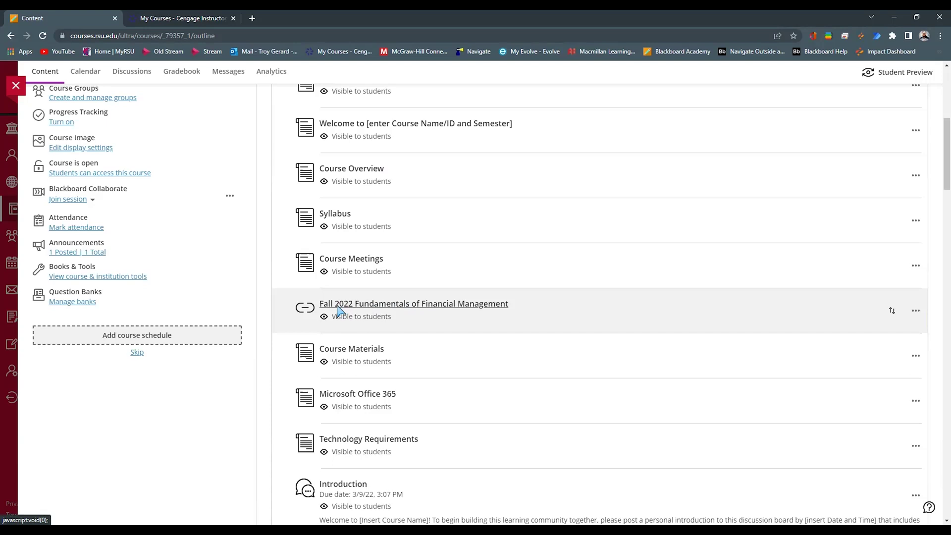
{"action": "scroll", "coordinate": [514, 312], "scroll_direction": "up", "scroll_amount": 3}
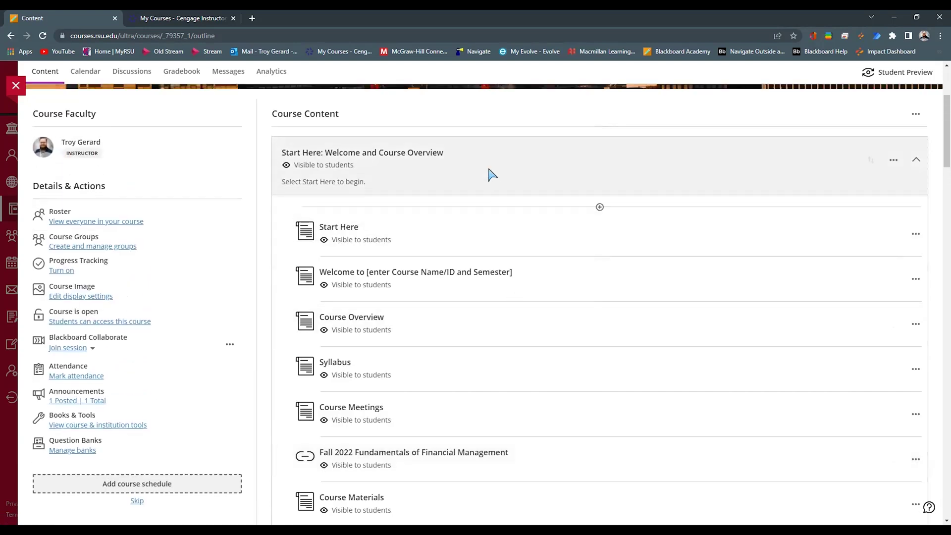
{"action": "left_click", "coordinate": [491, 175]}
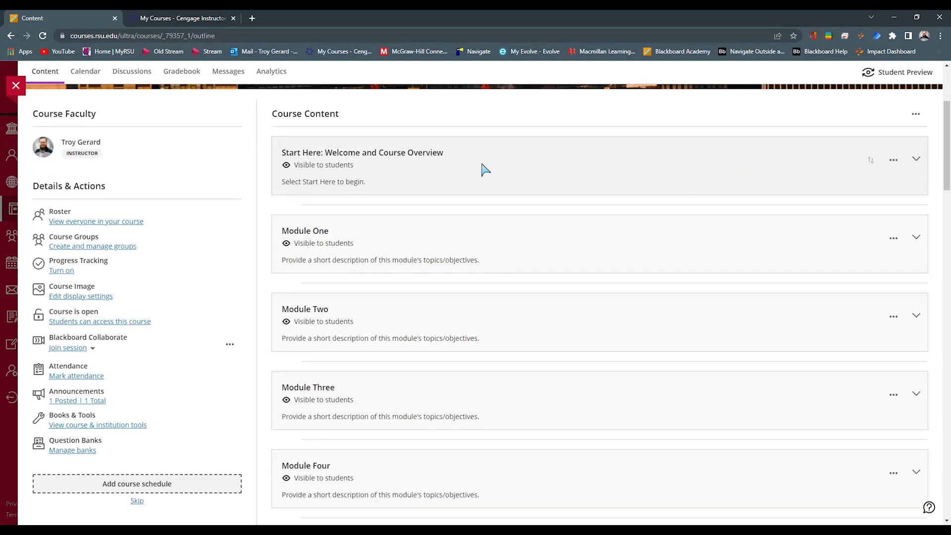
Step: Move "Ch 01- Assignment - An Overview of Financial Management" into Module One between its discussion and learning activity, and make it visible to students
{"action": "left_click_drag", "start_coordinate": [944, 123], "coordinate": [937, 241]}
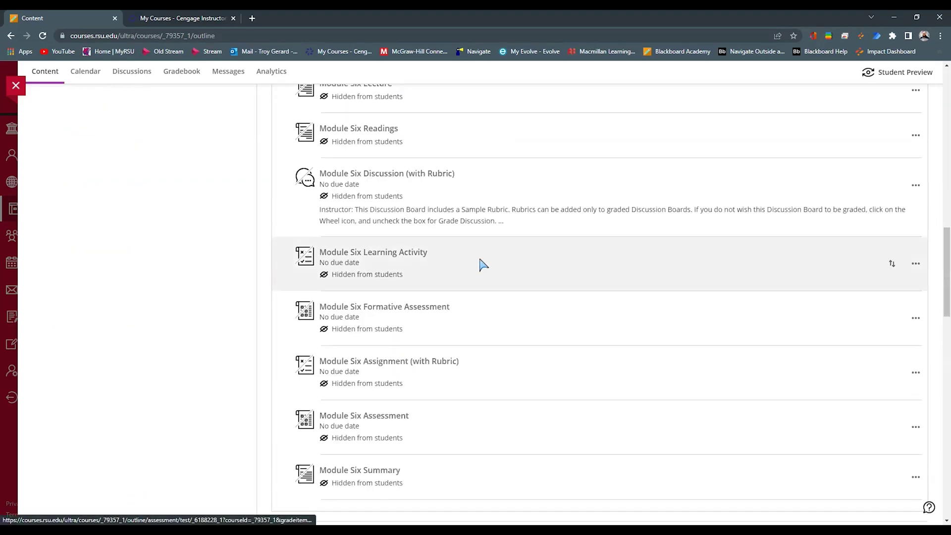
{"action": "scroll", "coordinate": [481, 263], "scroll_direction": "up", "scroll_amount": 2}
{"action": "scroll", "coordinate": [439, 186], "scroll_direction": "up", "scroll_amount": 2}
{"action": "left_click", "coordinate": [484, 169]}
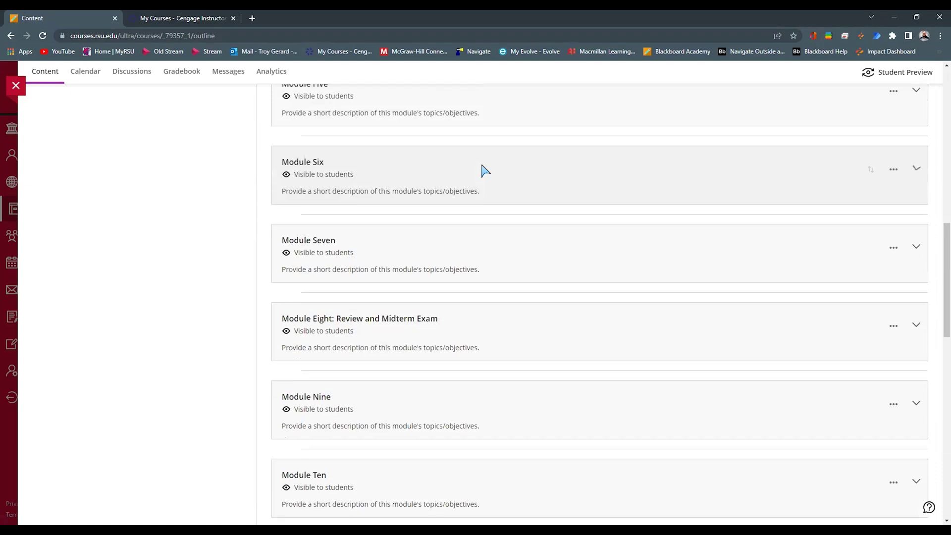
{"action": "scroll", "coordinate": [439, 333], "scroll_direction": "down", "scroll_amount": 13}
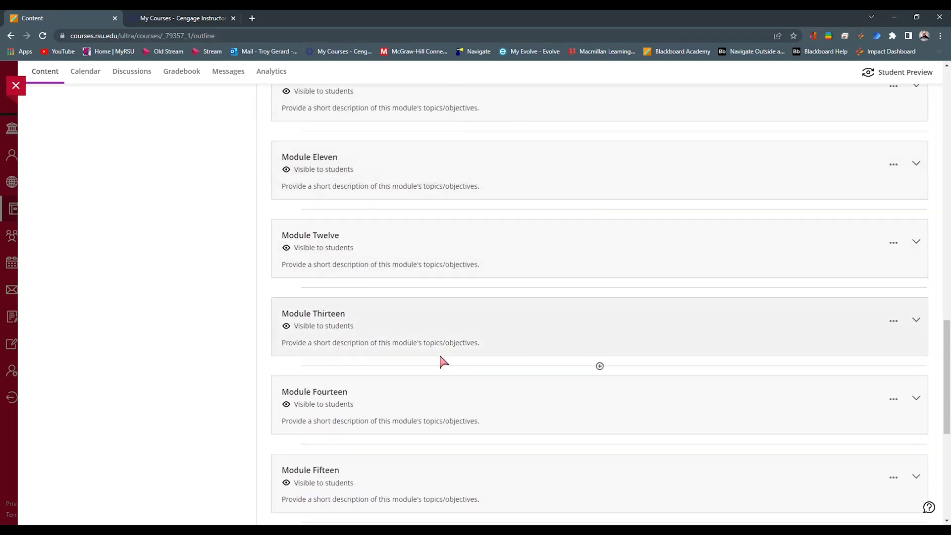
{"action": "scroll", "coordinate": [476, 391], "scroll_direction": "down", "scroll_amount": 1}
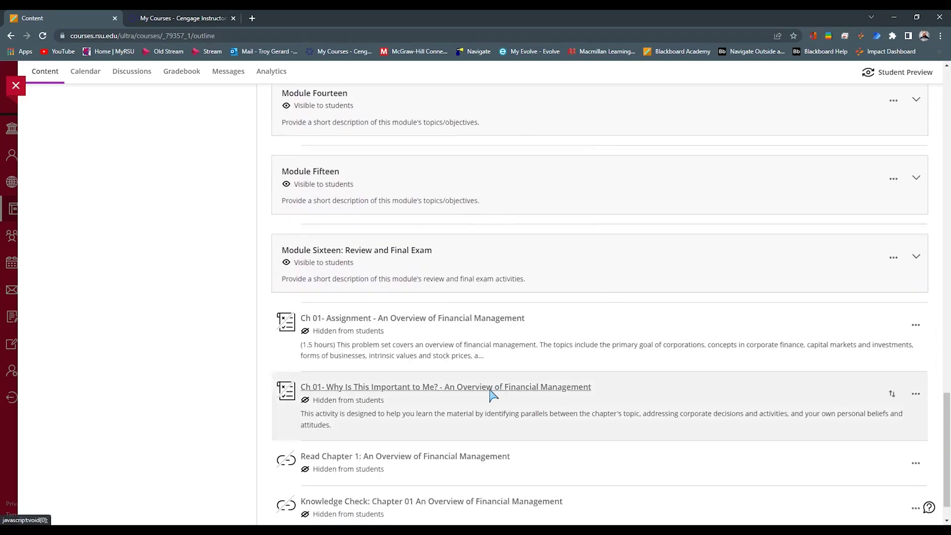
{"action": "scroll", "coordinate": [493, 394], "scroll_direction": "down", "scroll_amount": 1}
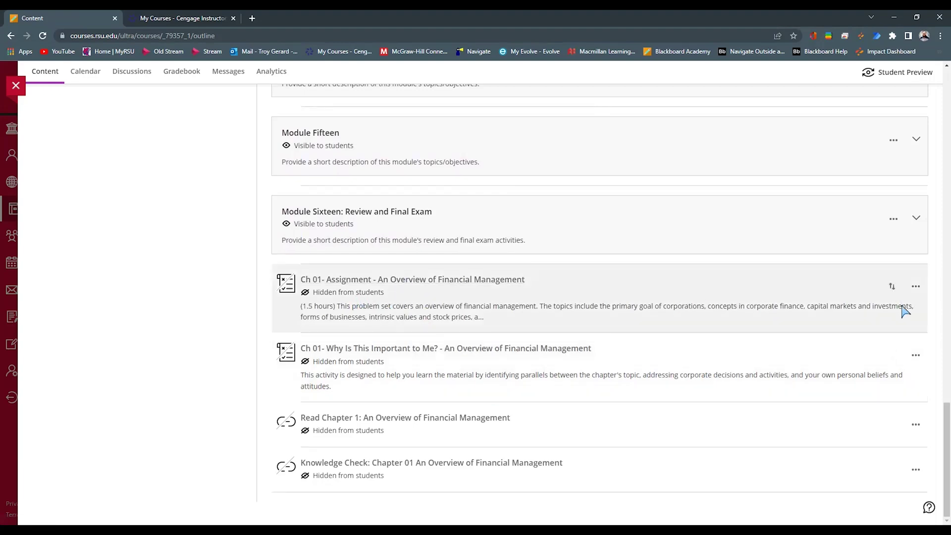
{"action": "left_click_drag", "start_coordinate": [893, 290], "coordinate": [554, 317]}
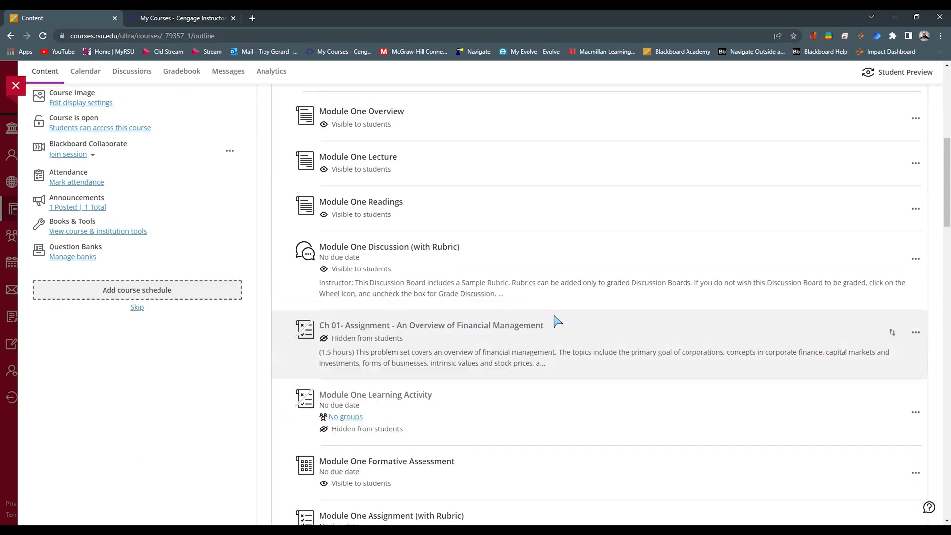
{"action": "left_click", "coordinate": [407, 339]}
{"action": "left_click", "coordinate": [397, 354]}
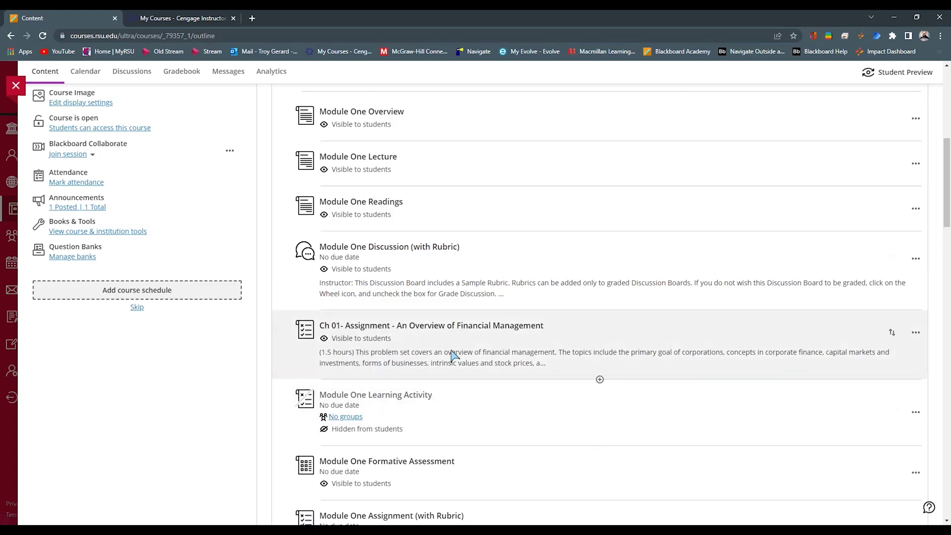
Step: Launch the Ch 01 assignment in MindTap without the welcome tour, review its question list, and return to the course content
{"action": "left_click", "coordinate": [414, 327]}
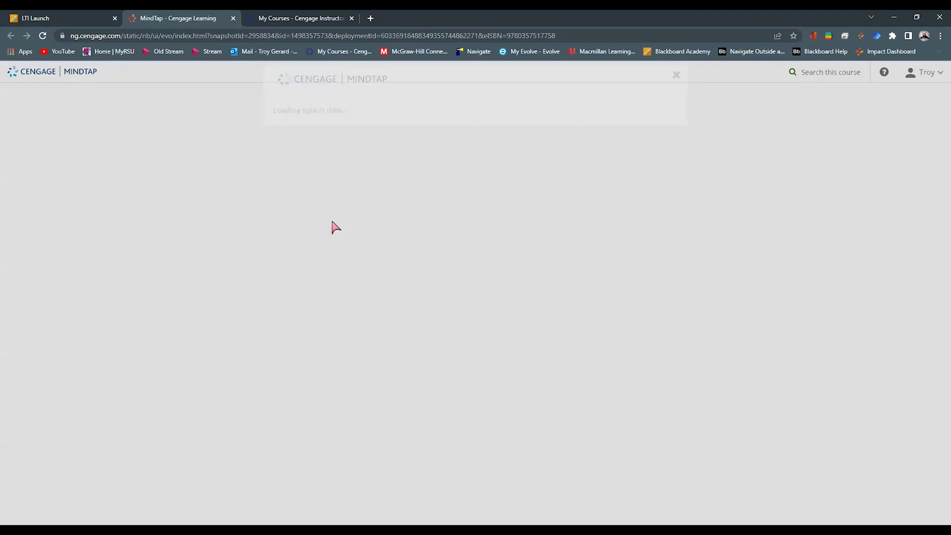
{"action": "left_click", "coordinate": [674, 90]}
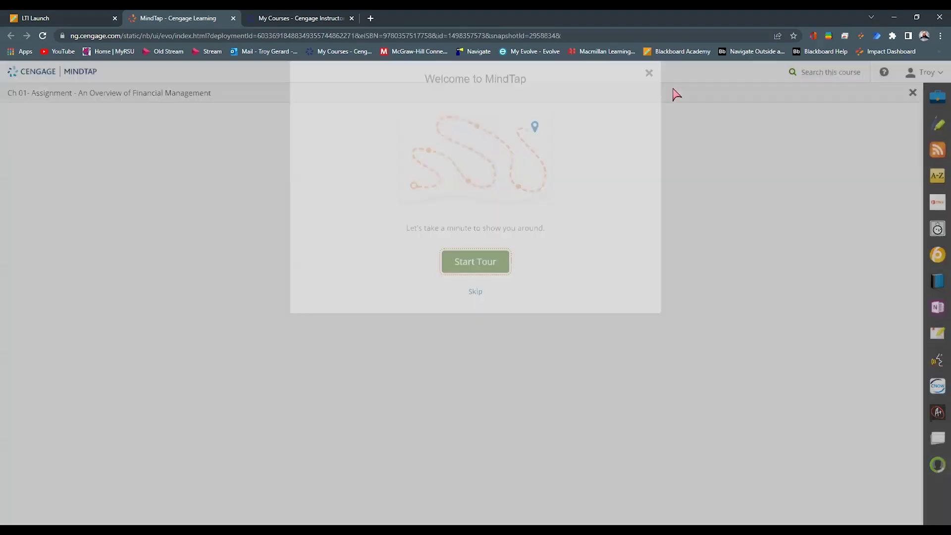
{"action": "left_click", "coordinate": [649, 89]}
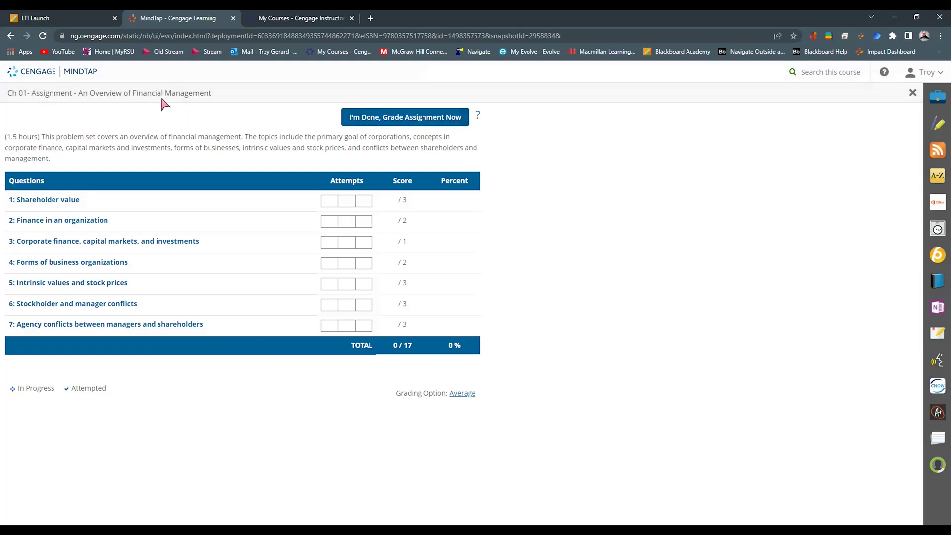
{"action": "left_click", "coordinate": [233, 18]}
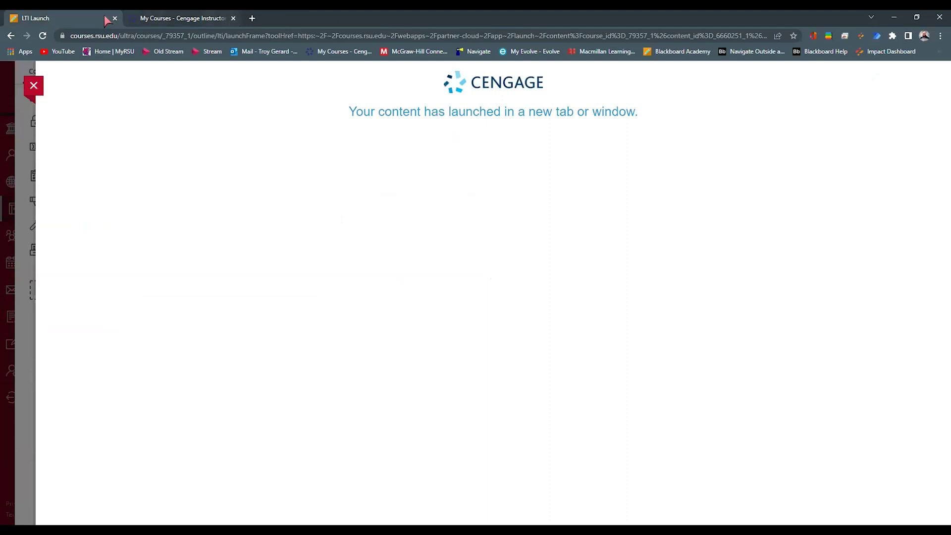
{"action": "left_click", "coordinate": [39, 85]}
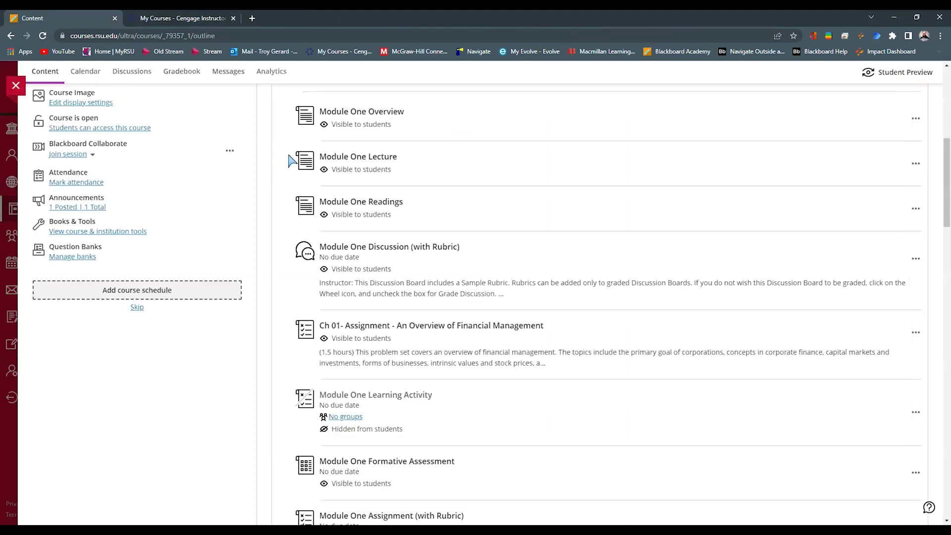
Step: Collapse the Module One folder in the course content
{"action": "scroll", "coordinate": [423, 322], "scroll_direction": "up", "scroll_amount": 2}
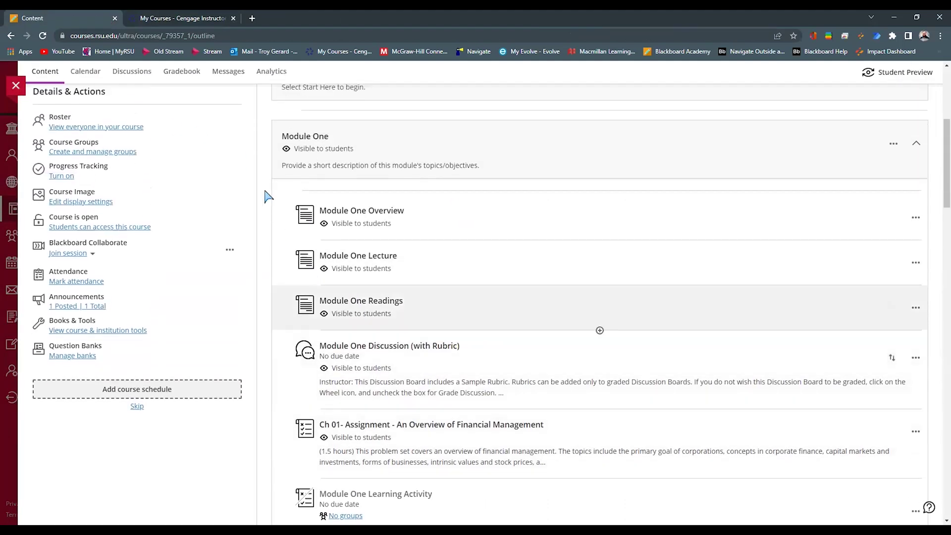
{"action": "scroll", "coordinate": [269, 151], "scroll_direction": "up", "scroll_amount": 1}
{"action": "scroll", "coordinate": [213, 99], "scroll_direction": "up", "scroll_amount": 1}
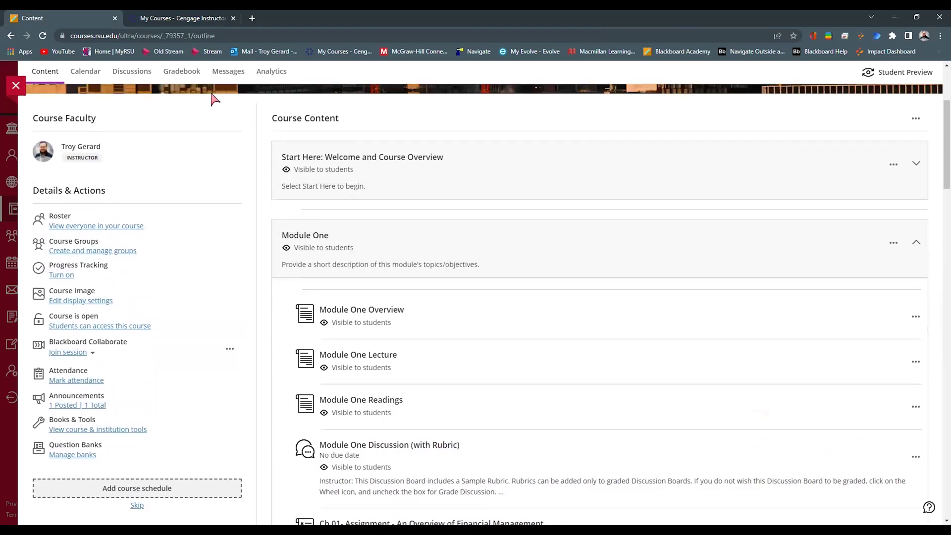
{"action": "scroll", "coordinate": [217, 133], "scroll_direction": "up", "scroll_amount": 2}
{"action": "scroll", "coordinate": [347, 297], "scroll_direction": "down", "scroll_amount": 3}
{"action": "scroll", "coordinate": [406, 436], "scroll_direction": "down", "scroll_amount": 1}
{"action": "scroll", "coordinate": [382, 431], "scroll_direction": "up", "scroll_amount": 4}
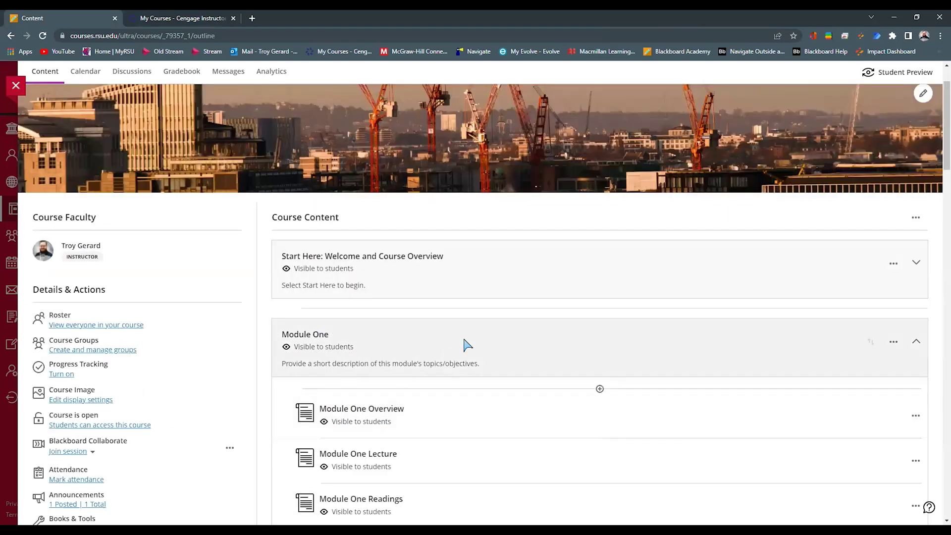
{"action": "left_click", "coordinate": [463, 342]}
Step: Open the course gradebook and check the Chapter 1 Cengage entries among the gradable items
{"action": "left_click", "coordinate": [191, 73]}
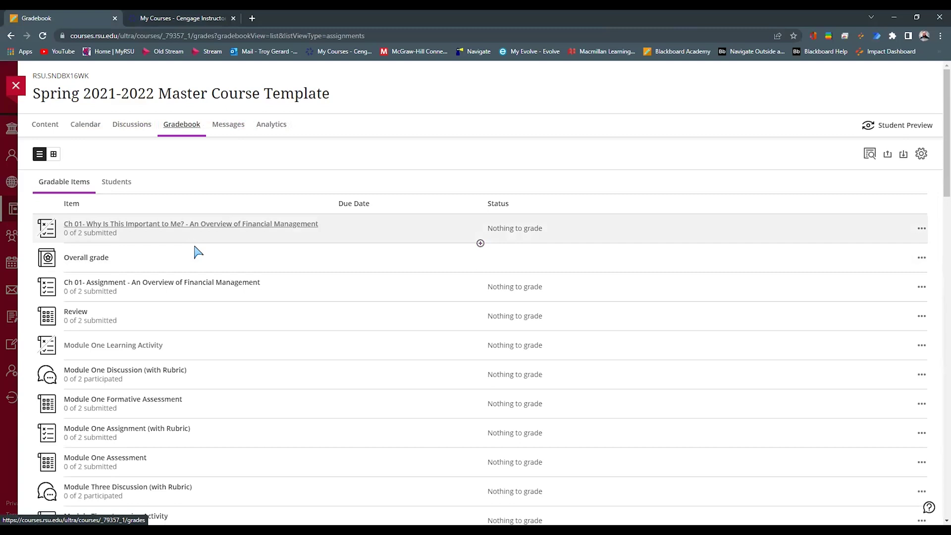
{"action": "scroll", "coordinate": [193, 265], "scroll_direction": "down", "scroll_amount": 1}
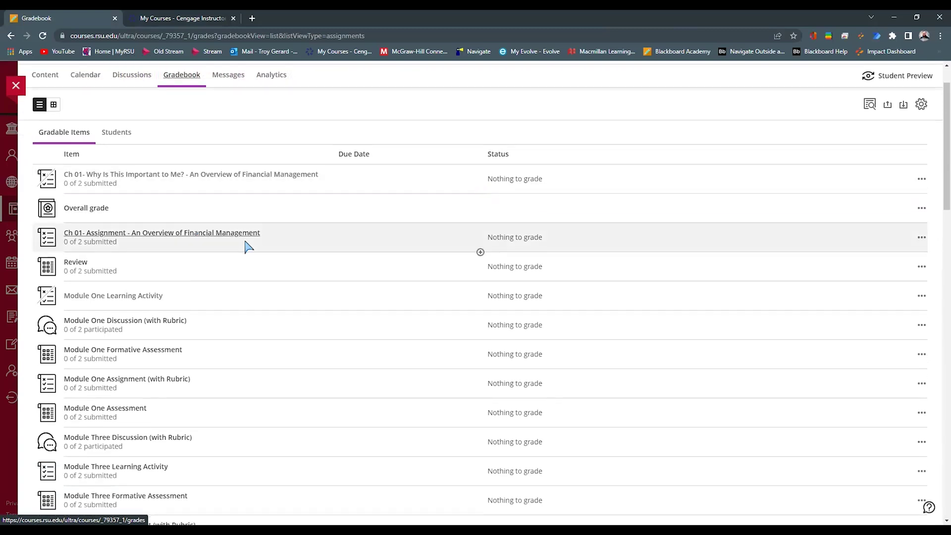
{"action": "scroll", "coordinate": [148, 246], "scroll_direction": "up", "scroll_amount": 1}
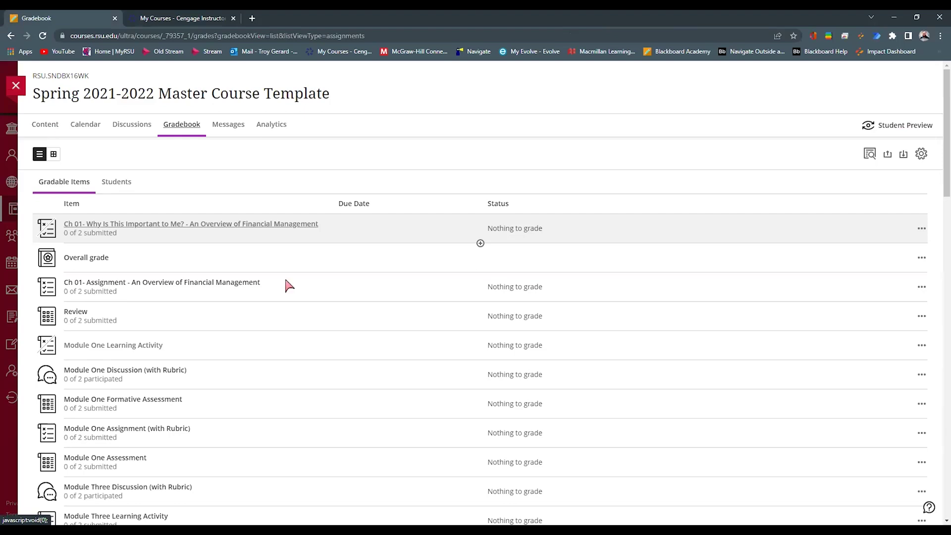
Step: Return to the course content and review the unplaced Chapter 1 activities listed below Module Sixteen
{"action": "scroll", "coordinate": [287, 336], "scroll_direction": "down", "scroll_amount": 8}
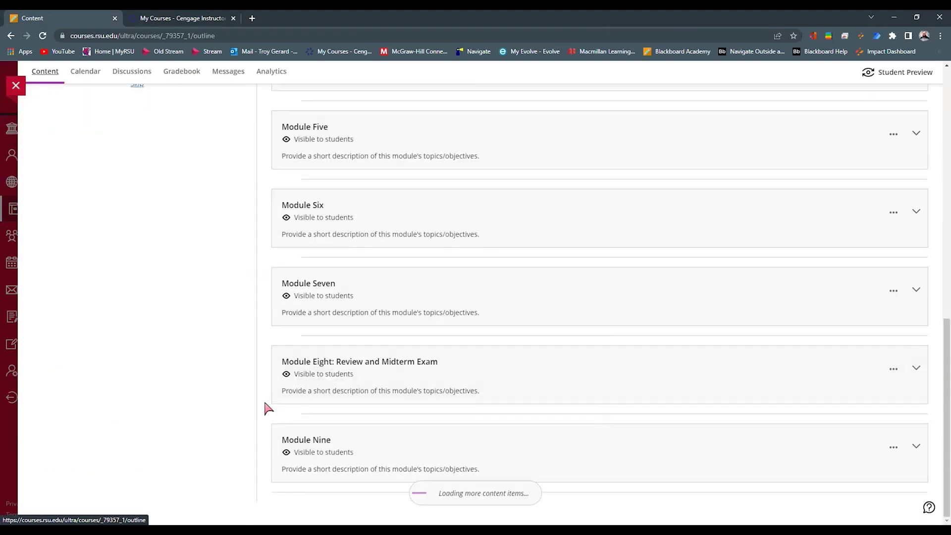
{"action": "scroll", "coordinate": [267, 407], "scroll_direction": "down", "scroll_amount": 14}
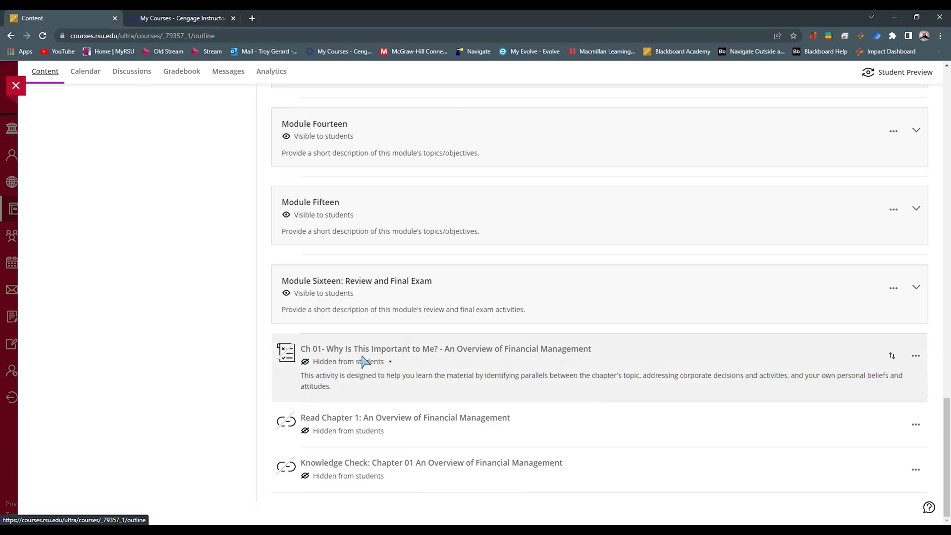
{"action": "scroll", "coordinate": [257, 358], "scroll_direction": "up", "scroll_amount": 20}
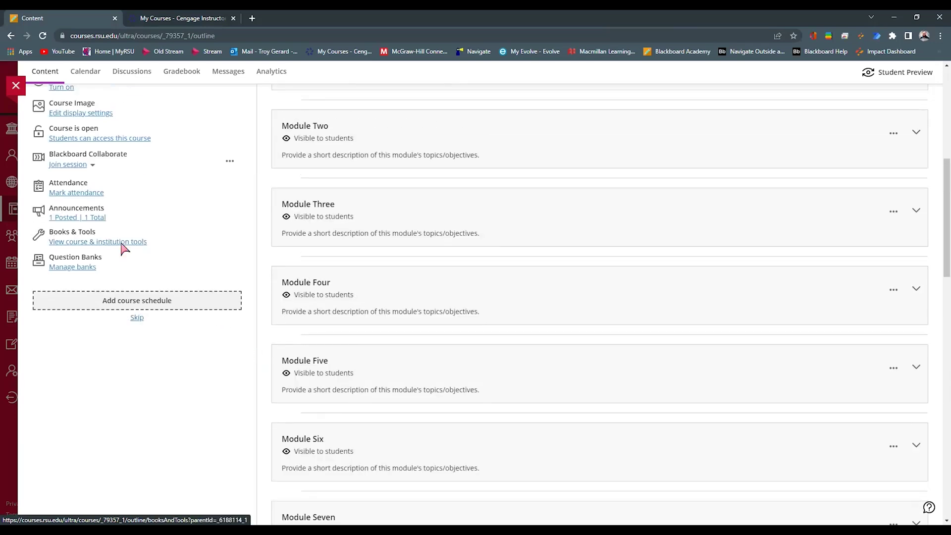
Step: Launch Cengage from the course's books and tools, and open content selection for Fundamentals of Financial Management: Concise - 11th Edition
{"action": "left_click", "coordinate": [124, 242]}
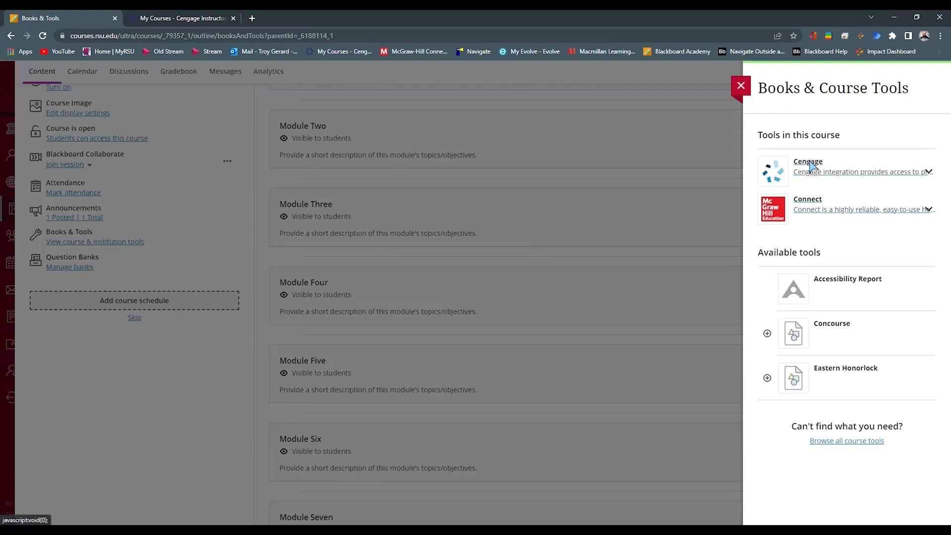
{"action": "left_click", "coordinate": [809, 162]}
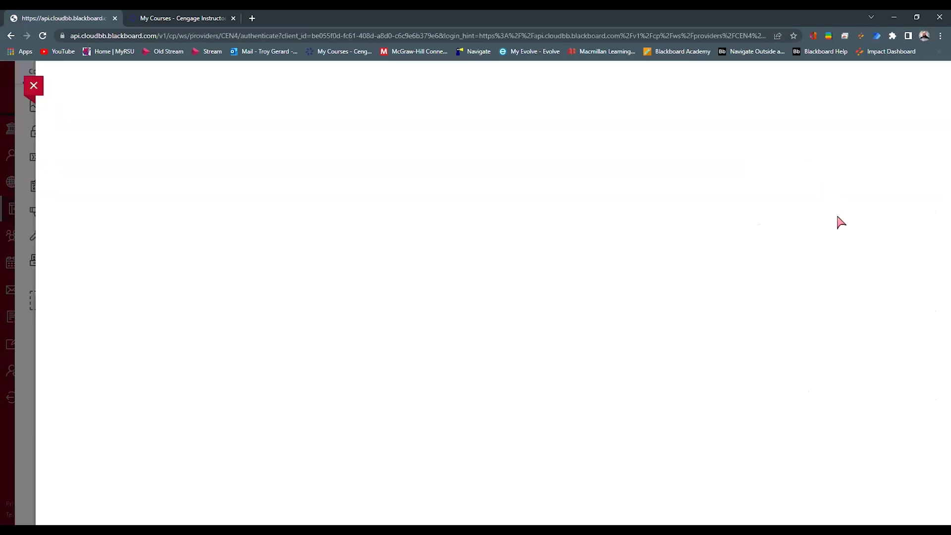
{"action": "left_click", "coordinate": [853, 194]}
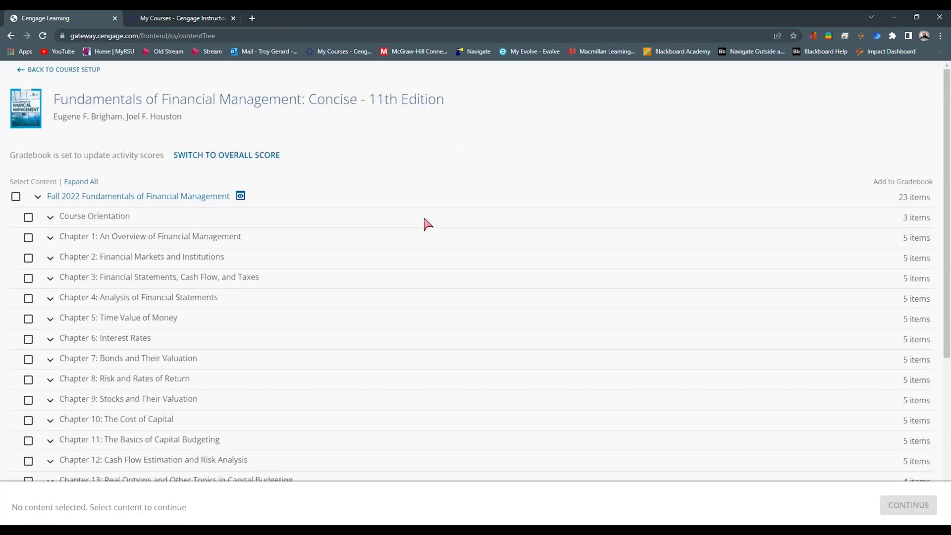
Step: Expand Chapters 1 through 4 and Chapter 1's Study It group to examine the activities available for linking
{"action": "left_click", "coordinate": [50, 237]}
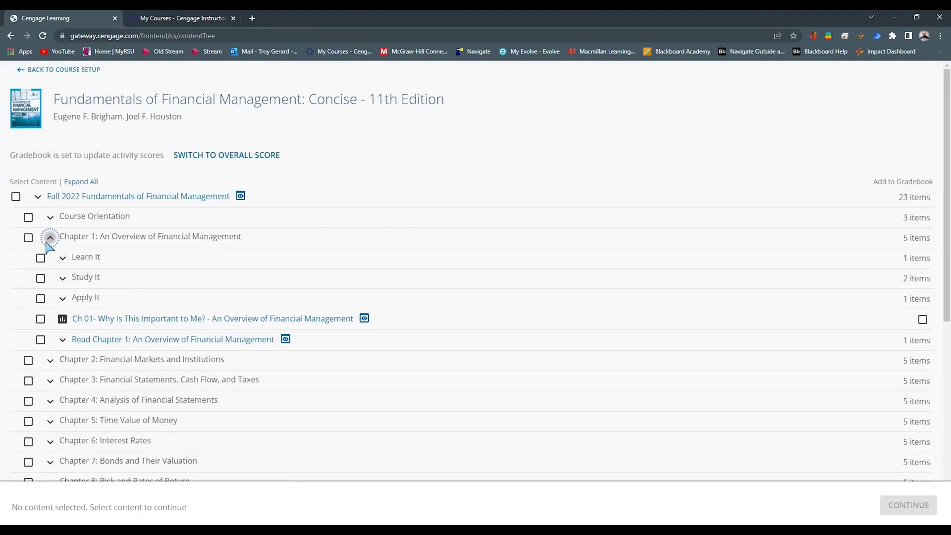
{"action": "left_click", "coordinate": [62, 277]}
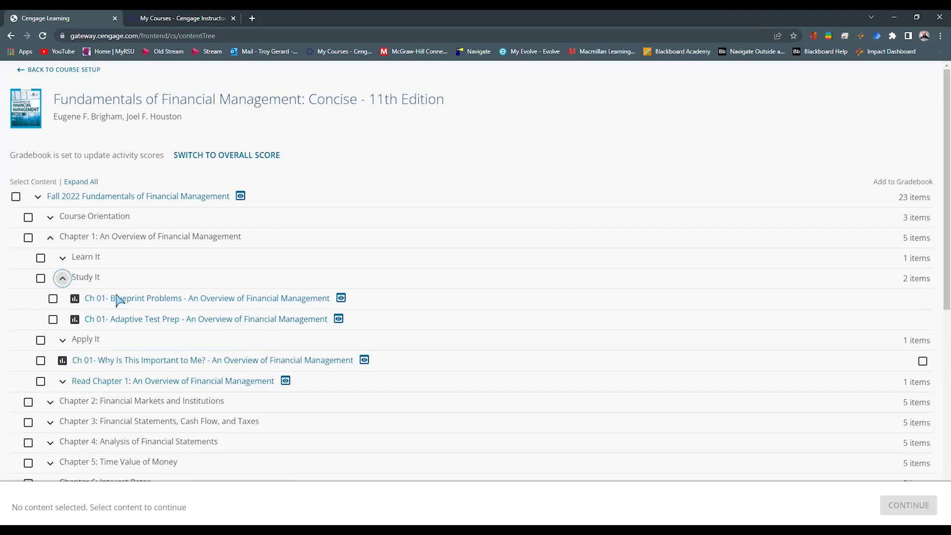
{"action": "scroll", "coordinate": [64, 307], "scroll_direction": "down", "scroll_amount": 2}
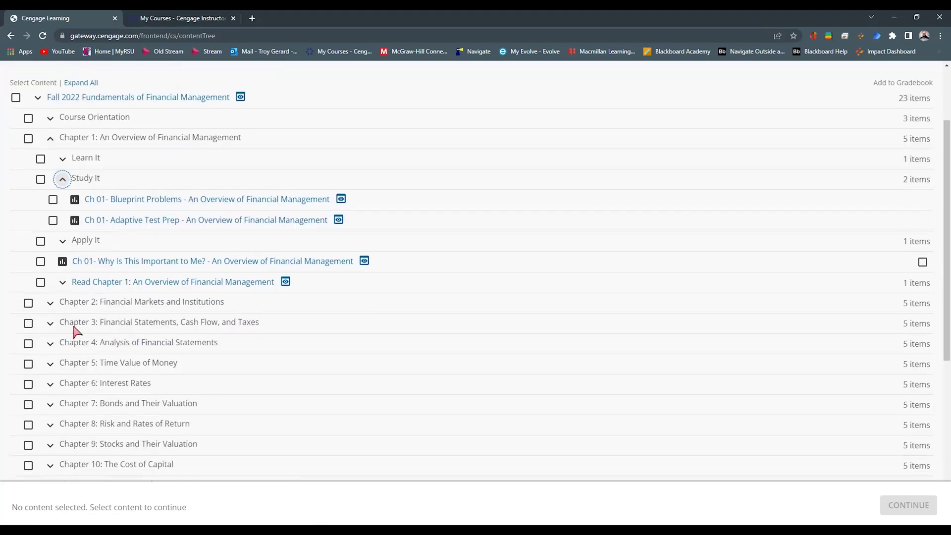
{"action": "left_click", "coordinate": [50, 303]}
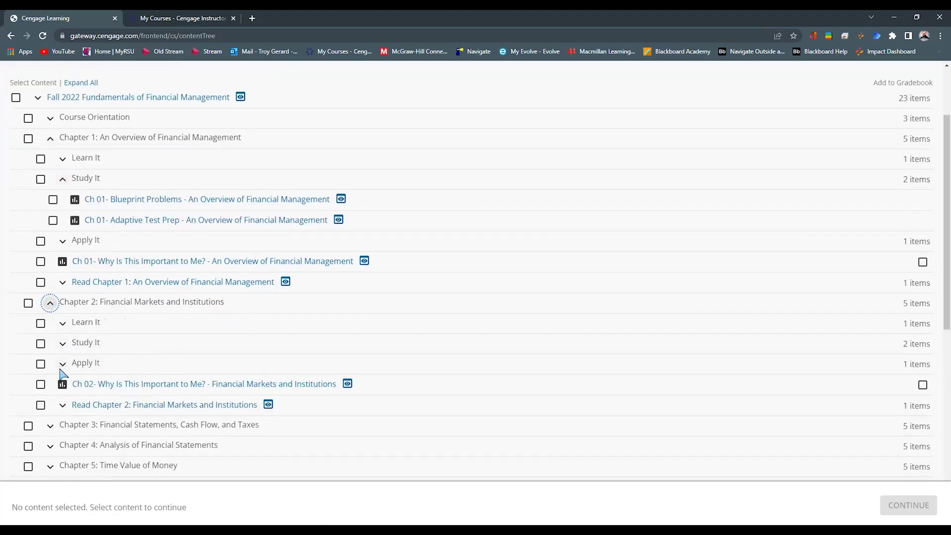
{"action": "scroll", "coordinate": [57, 346], "scroll_direction": "down", "scroll_amount": 2}
{"action": "left_click", "coordinate": [50, 326]}
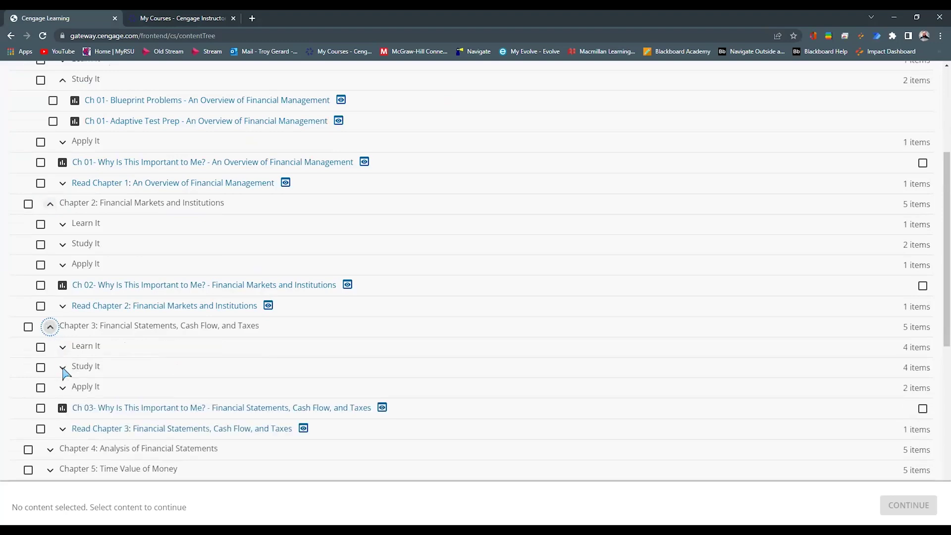
{"action": "scroll", "coordinate": [53, 356], "scroll_direction": "down", "scroll_amount": 2}
{"action": "left_click", "coordinate": [50, 350]}
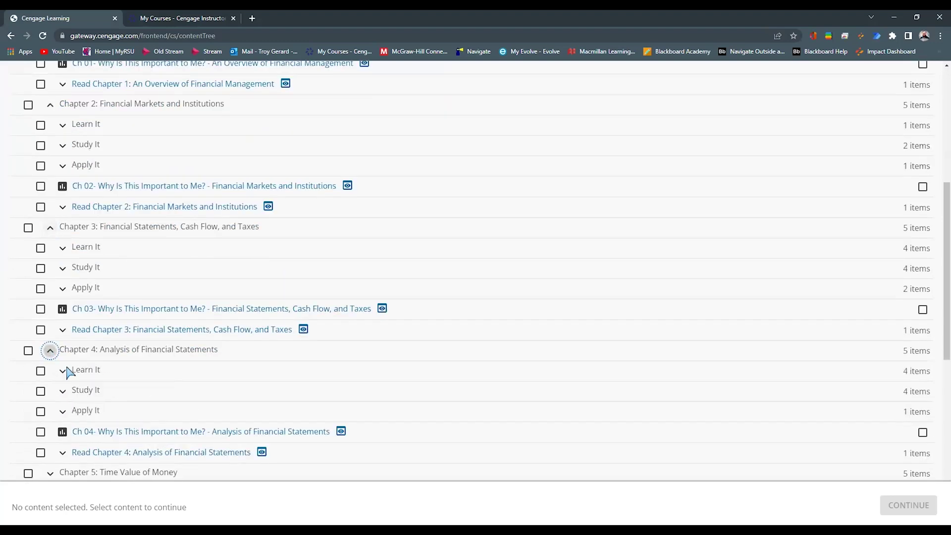
{"action": "scroll", "coordinate": [422, 455], "scroll_direction": "up", "scroll_amount": 6}
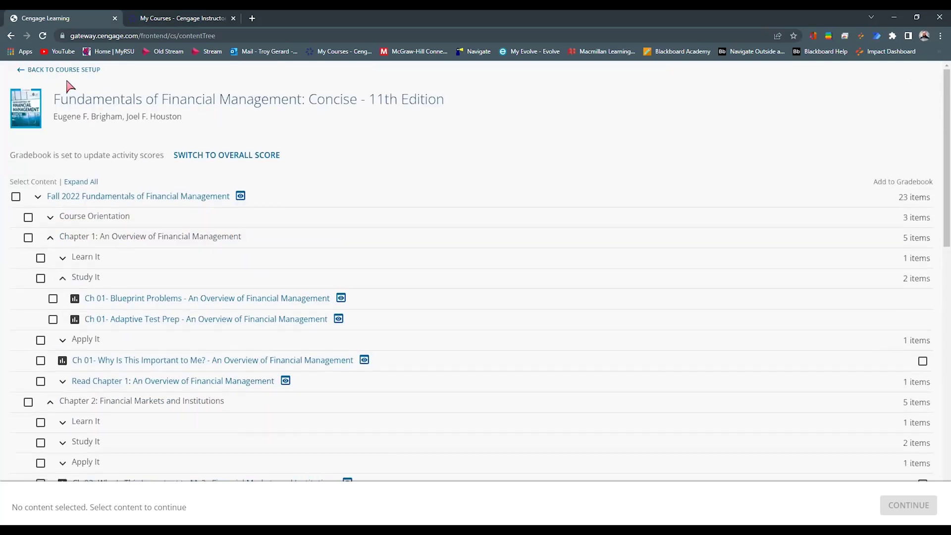
Step: Leave content selection without choosing anything, exit Cengage, and return to the Blackboard course
{"action": "left_click", "coordinate": [62, 69]}
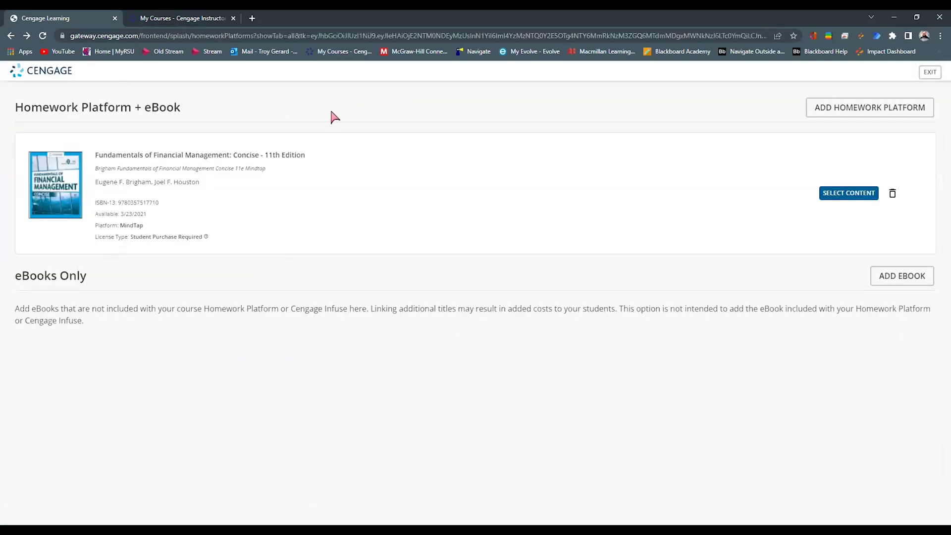
{"action": "left_click", "coordinate": [929, 73]}
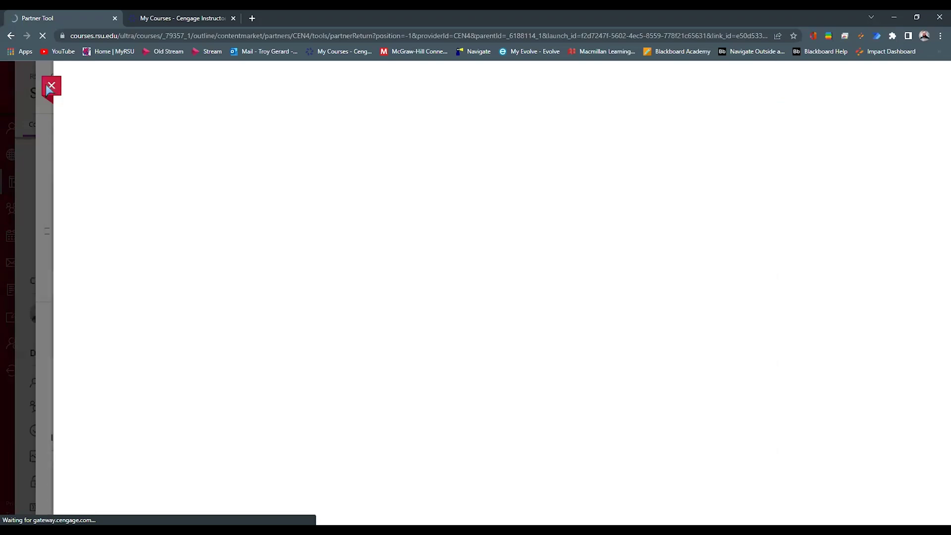
{"action": "left_click", "coordinate": [35, 87]}
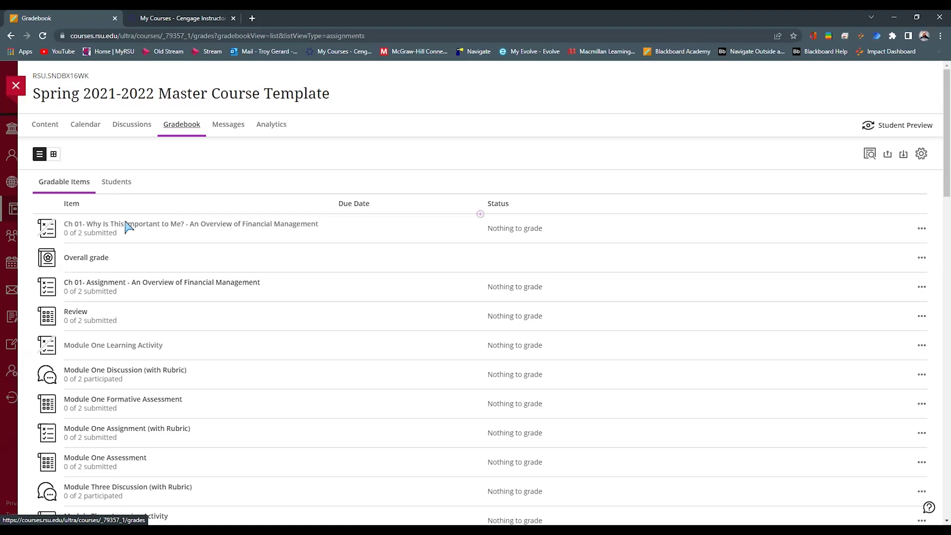
Step: Check the Fall 2022 Fundamentals of Financial Management link in the Start Here folder of the course content, and collapse the folder
{"action": "left_click", "coordinate": [49, 127]}
{"action": "scroll", "coordinate": [453, 339], "scroll_direction": "down", "scroll_amount": 4}
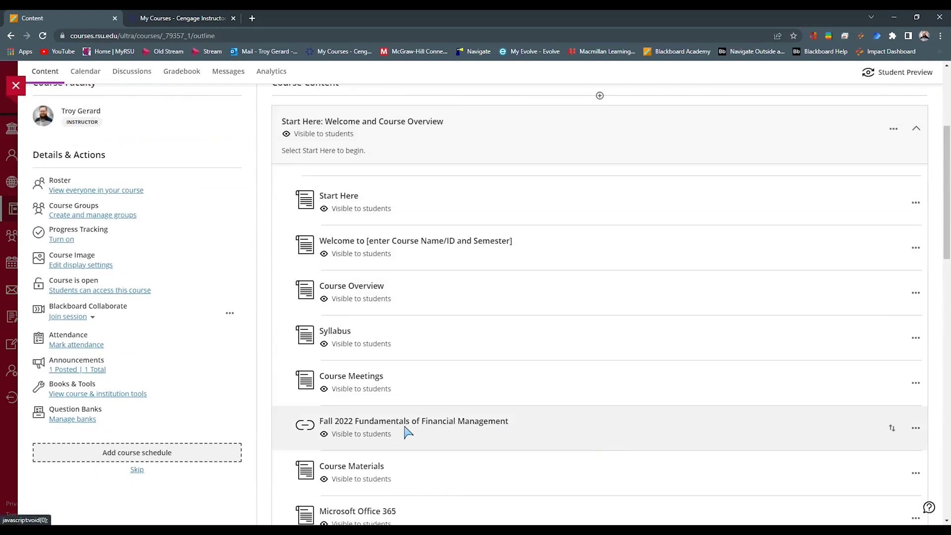
{"action": "left_click", "coordinate": [487, 147]}
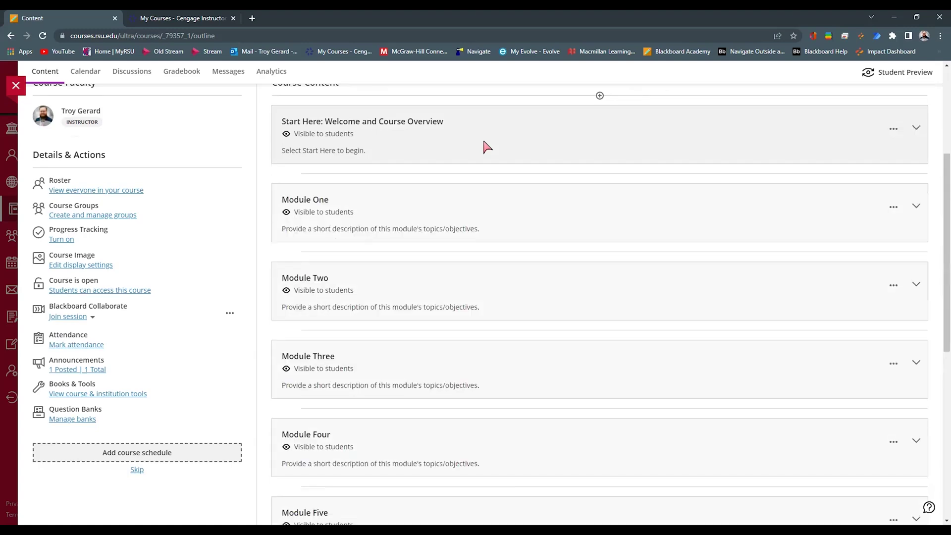
{"action": "scroll", "coordinate": [487, 147], "scroll_direction": "down", "scroll_amount": 1}
{"action": "scroll", "coordinate": [418, 182], "scroll_direction": "up", "scroll_amount": 2}
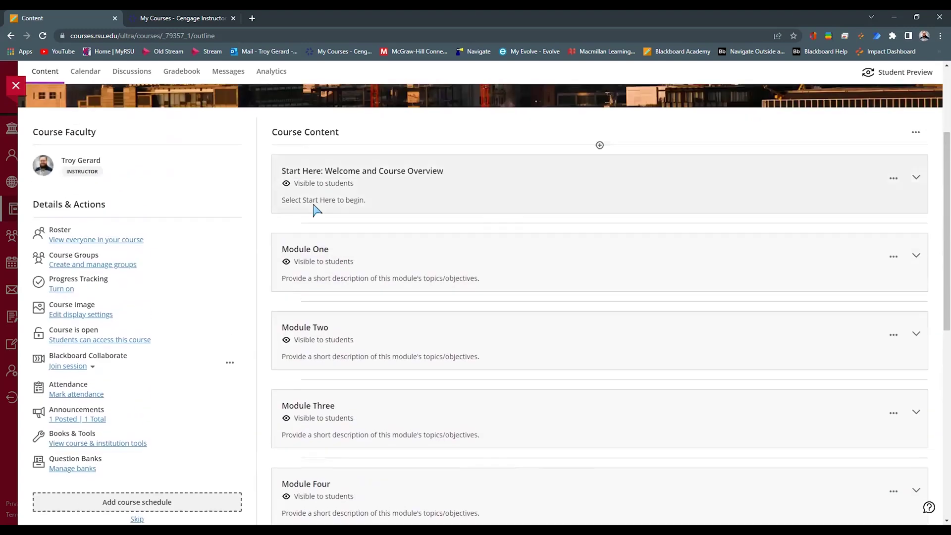
Step: Revisit the course gradebook, switch to Cengage Instructor Center, and launch the LMS-linked Fall 2022 Fundamentals of Financial Management course
{"action": "left_click", "coordinate": [182, 73]}
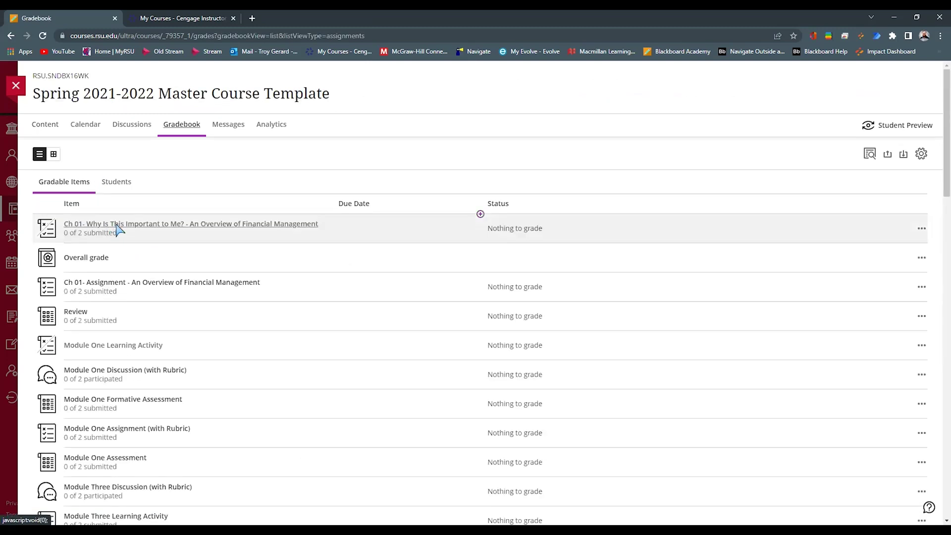
{"action": "left_click", "coordinate": [217, 18]}
{"action": "left_click", "coordinate": [372, 242]}
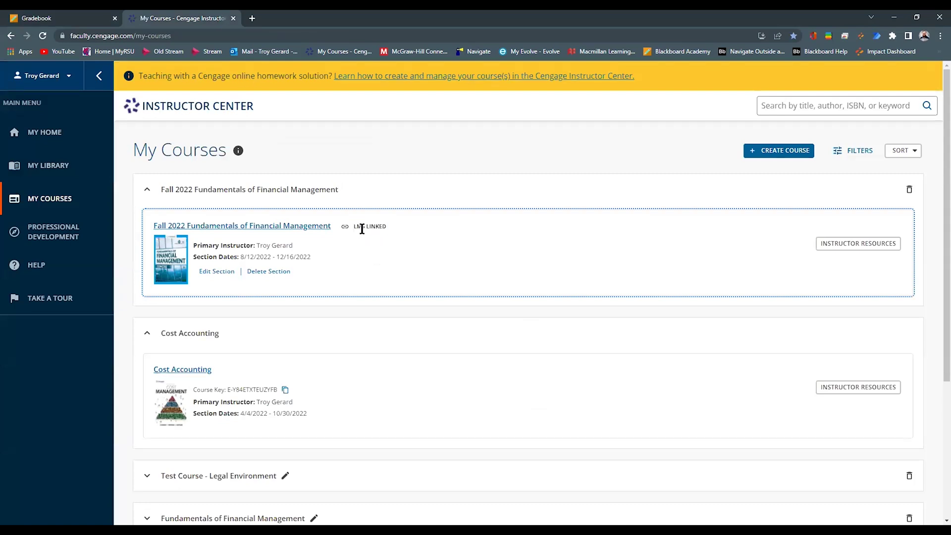
{"action": "left_click_drag", "start_coordinate": [391, 230], "coordinate": [354, 227]}
{"action": "left_click", "coordinate": [359, 244]}
{"action": "left_click", "coordinate": [221, 227]}
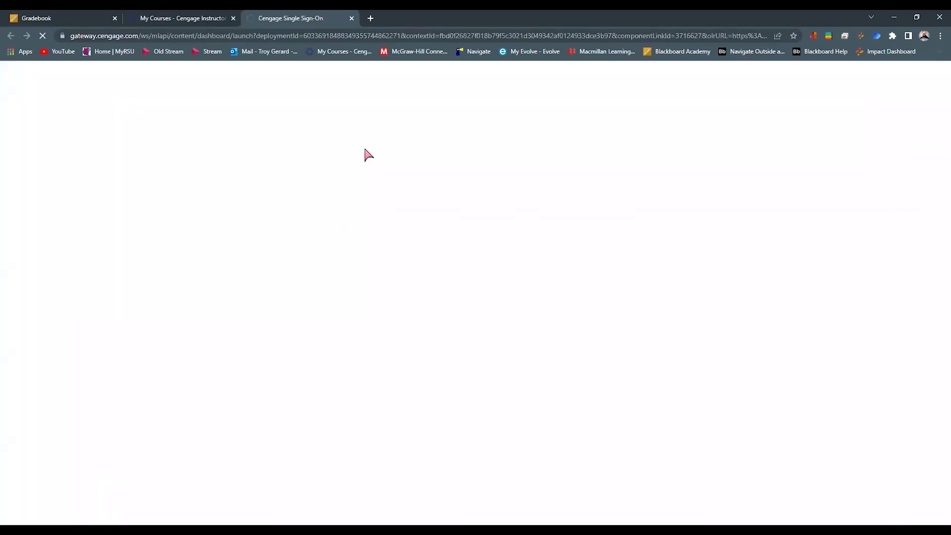